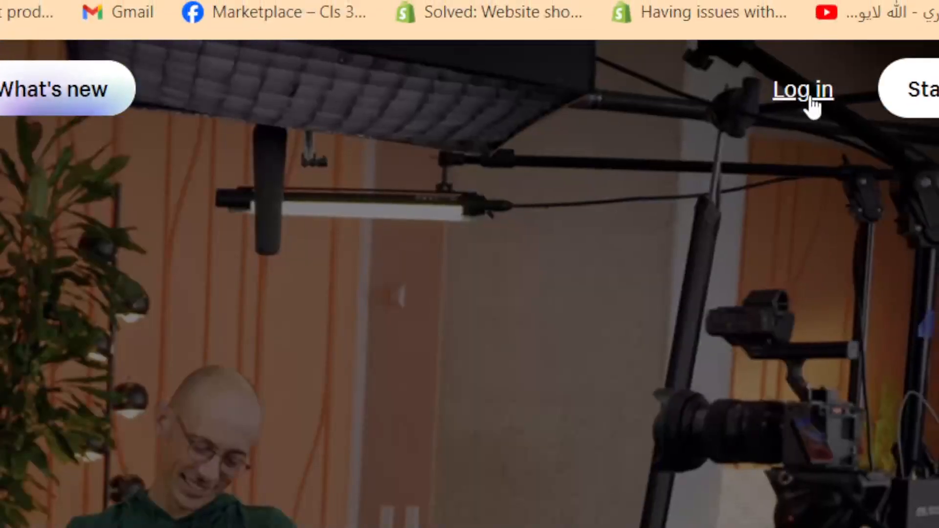
Log in to the store admin and open the Shopify App Store from the apps and sales channels settings
{"action": "left_click", "coordinate": [811, 98]}
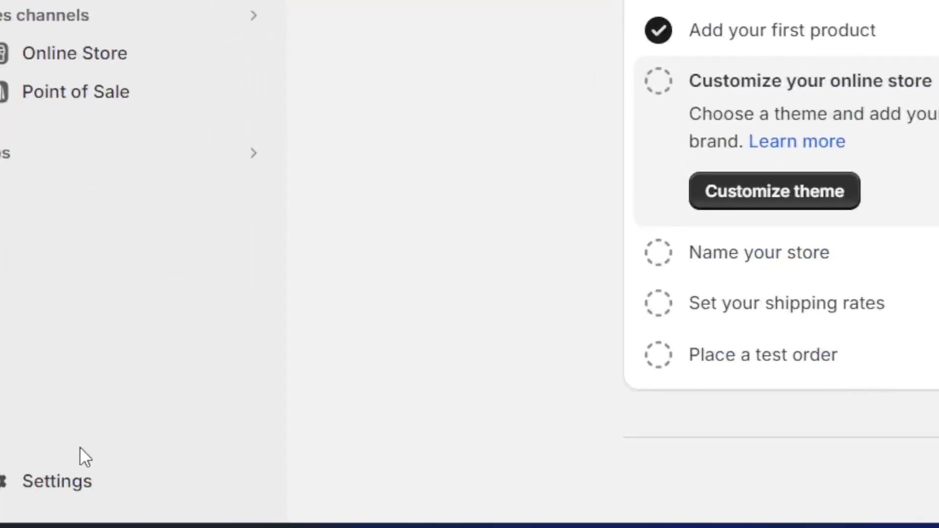
{"action": "left_click", "coordinate": [73, 473]}
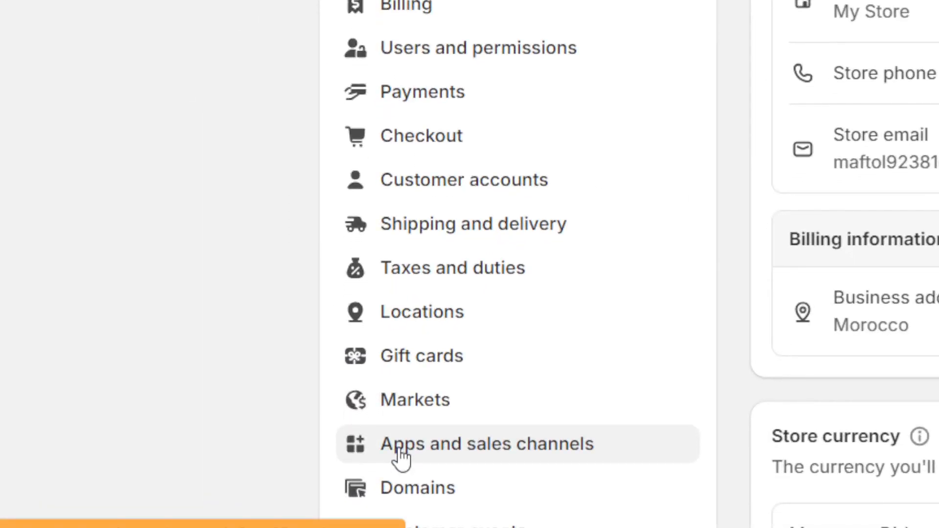
{"action": "left_click", "coordinate": [401, 457]}
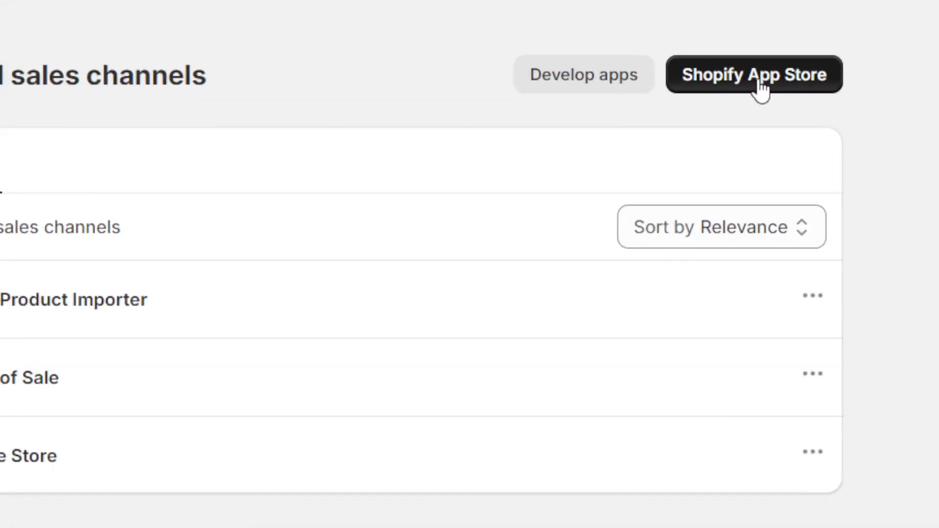
{"action": "left_click", "coordinate": [760, 90]}
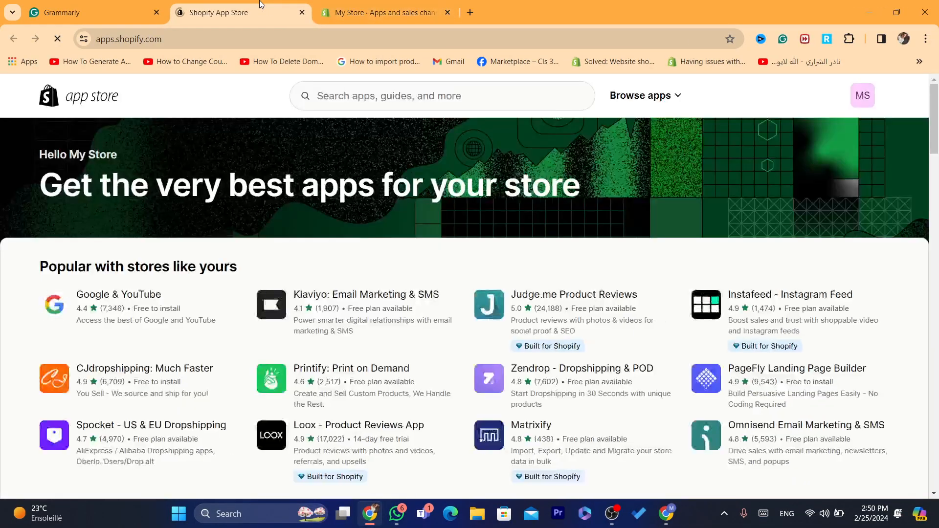
Search the app store for "Subscription"
{"action": "left_click", "coordinate": [370, 96]}
{"action": "type", "text": "Subscription"}
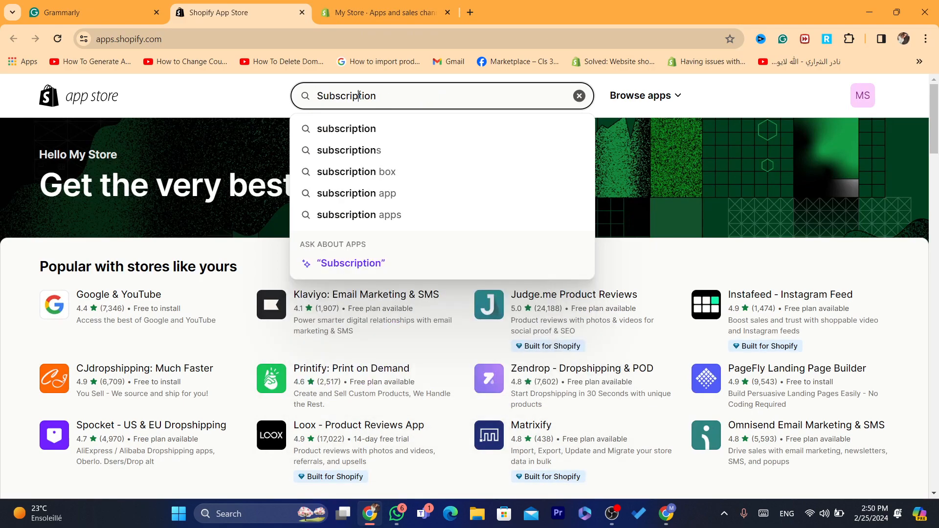
{"action": "key", "text": "Return"}
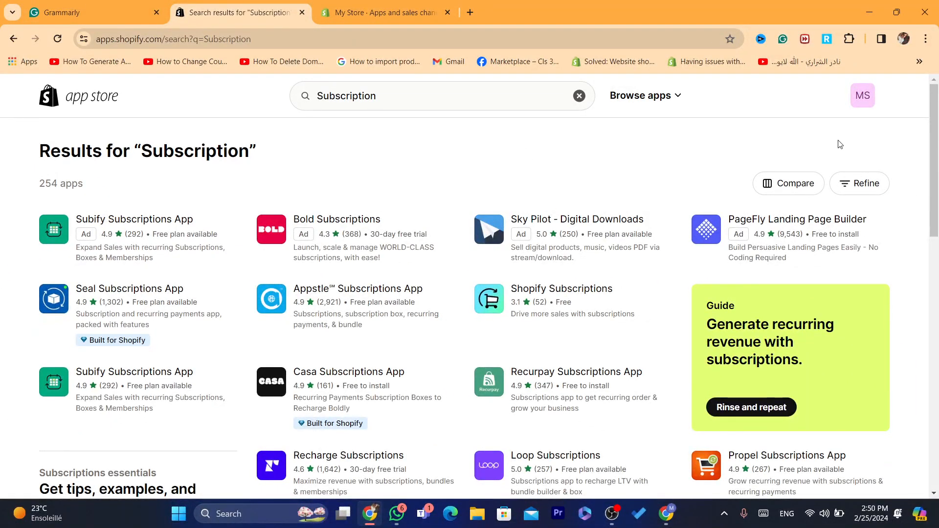
Install the Appstle Subscriptions App from the search results and collapse the trial notice in the store admin
{"action": "scroll", "coordinate": [937, 146], "scroll_direction": "down", "scroll_amount": 2}
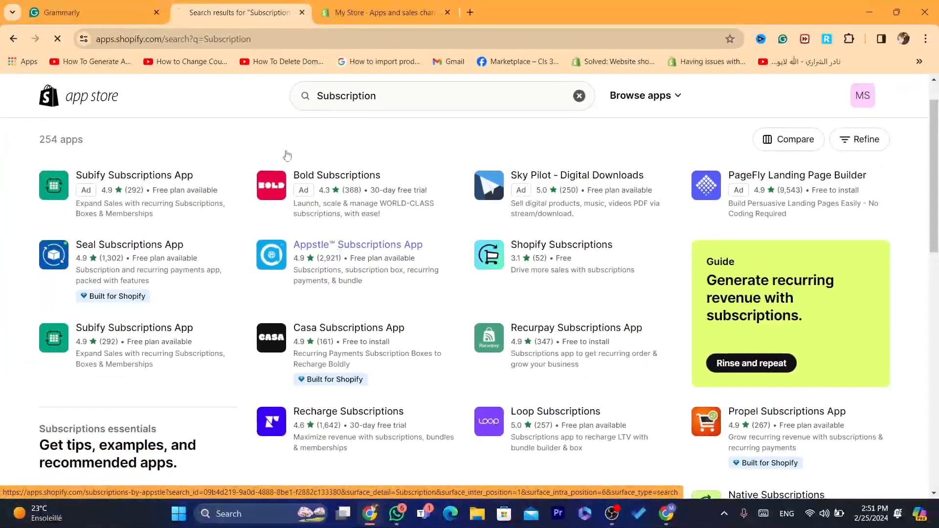
{"action": "left_click", "coordinate": [203, 232]}
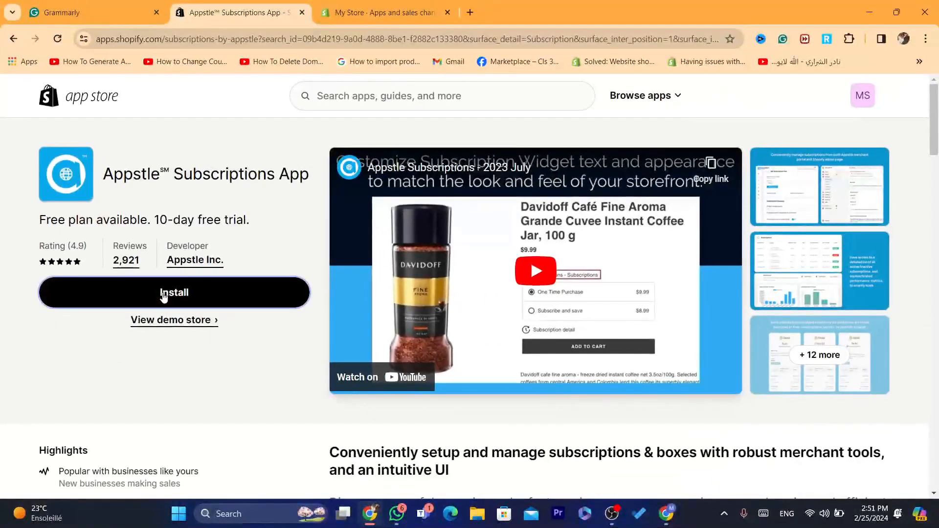
{"action": "left_click", "coordinate": [369, 357]}
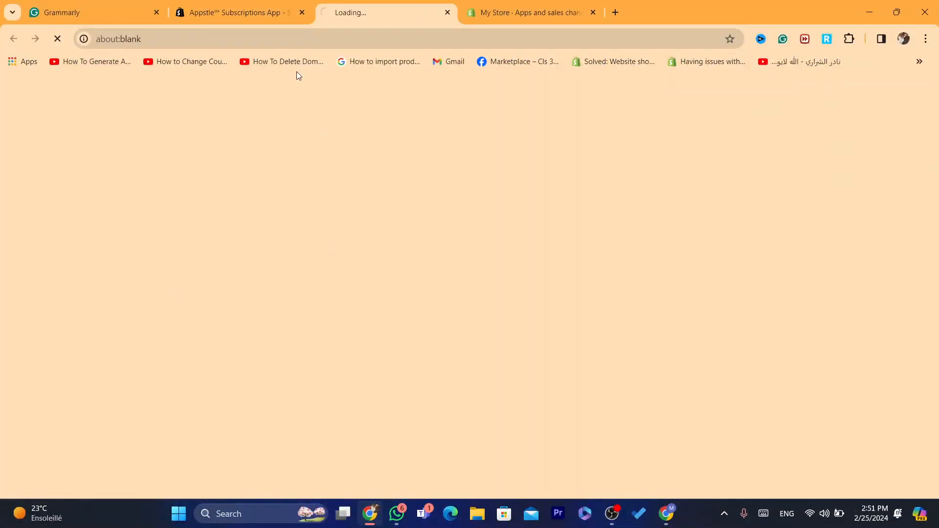
{"action": "left_click_drag", "start_coordinate": [384, 2], "coordinate": [292, 2]}
{"action": "left_click_drag", "start_coordinate": [236, 34], "coordinate": [235, 37]}
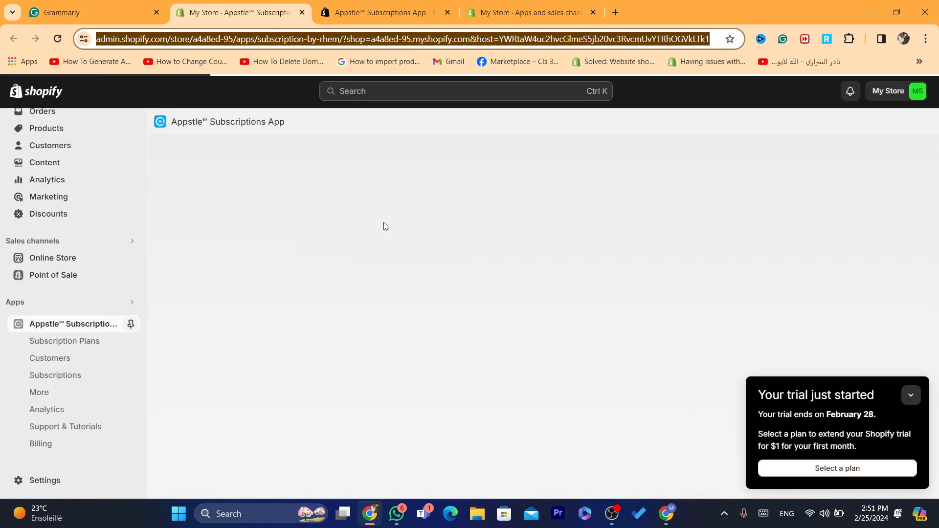
{"action": "left_click", "coordinate": [910, 395]}
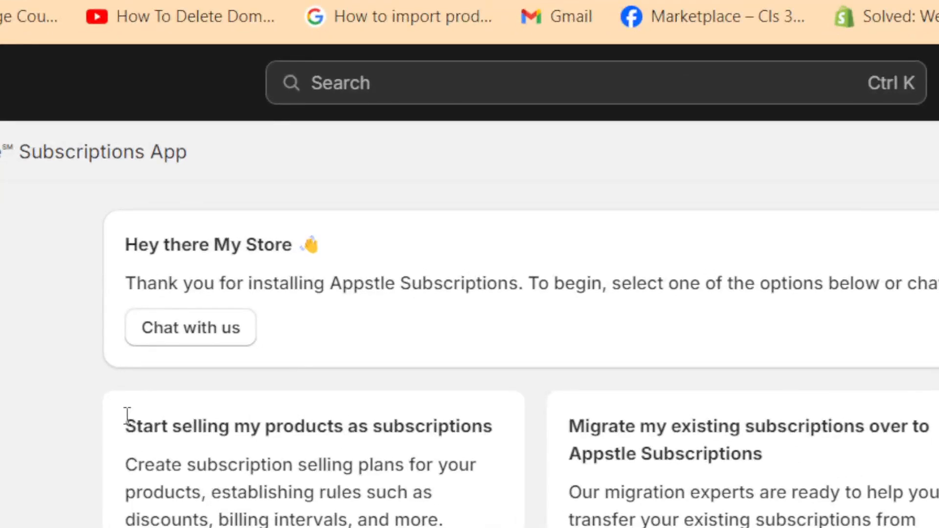
Review the onboarding option for selling products as subscriptions and proceed with it to create a subscription plan
{"action": "left_click_drag", "start_coordinate": [257, 244], "coordinate": [392, 249]}
{"action": "left_click_drag", "start_coordinate": [429, 440], "coordinate": [474, 446]}
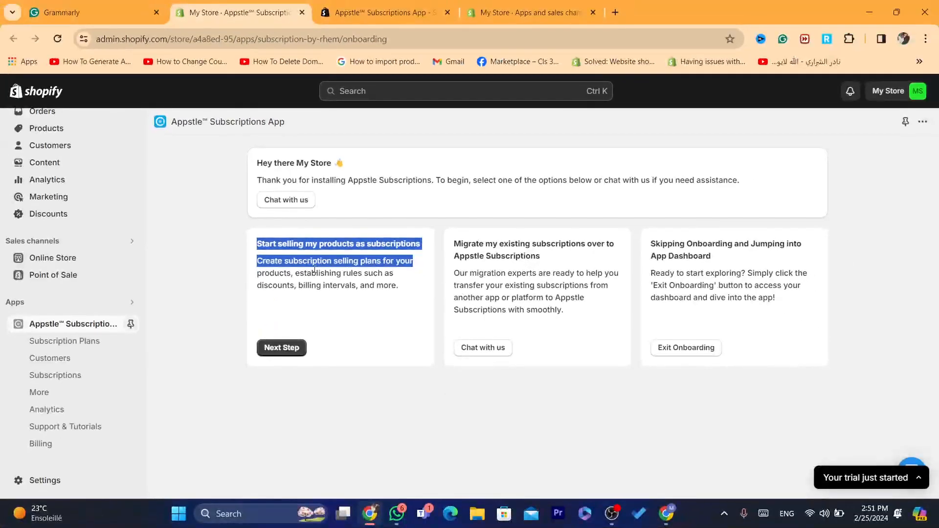
{"action": "left_click", "coordinate": [314, 270]}
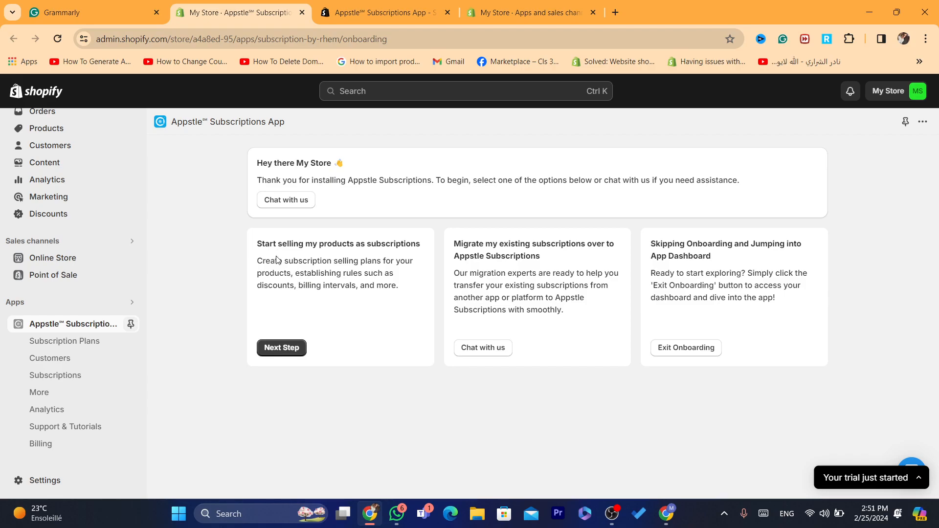
{"action": "left_click_drag", "start_coordinate": [257, 261], "coordinate": [346, 284]}
{"action": "left_click", "coordinate": [345, 283]}
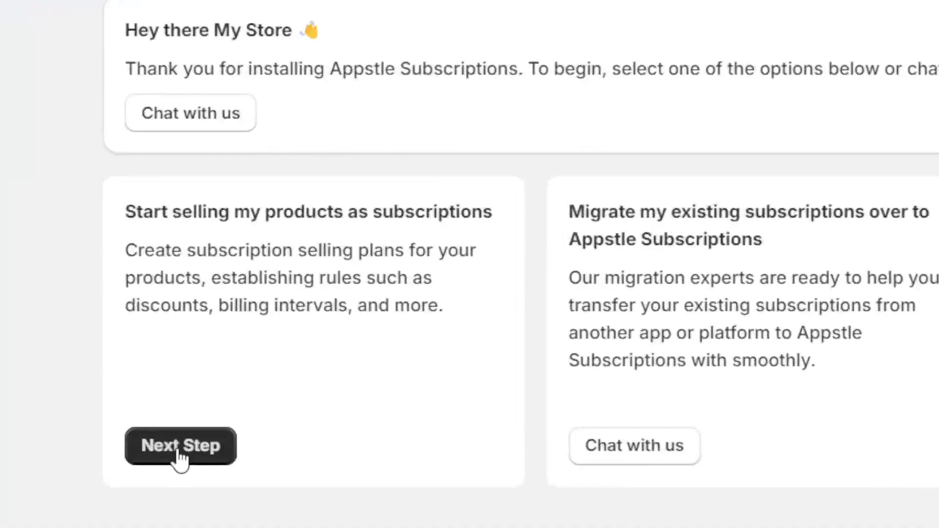
{"action": "left_click", "coordinate": [250, 394]}
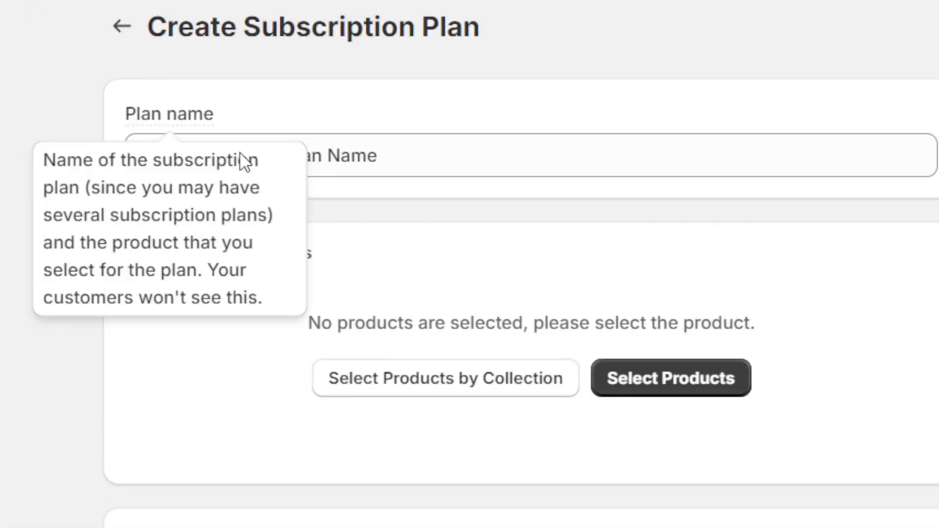
Name the new plan "Subscription Plan", replacing the example text
{"action": "left_click", "coordinate": [249, 155]}
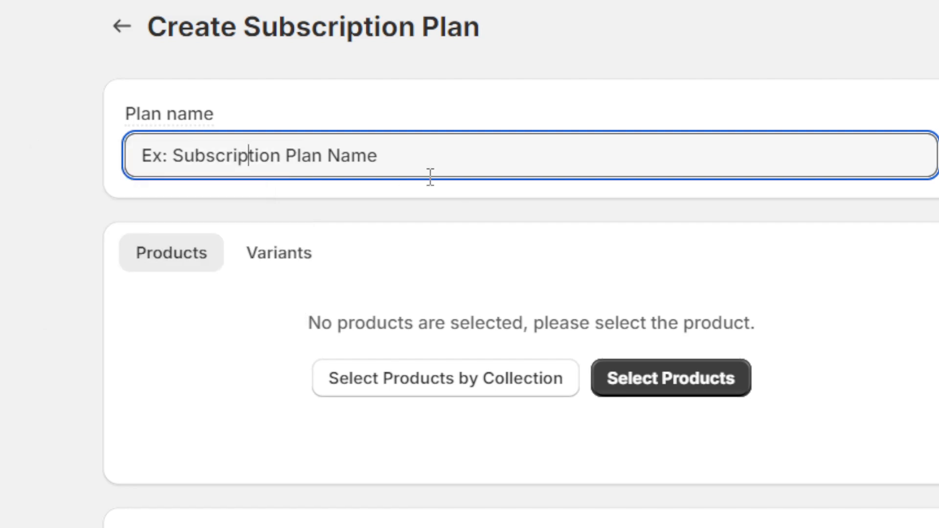
{"action": "double_click", "coordinate": [314, 167]}
{"action": "triple_click", "coordinate": [315, 166]}
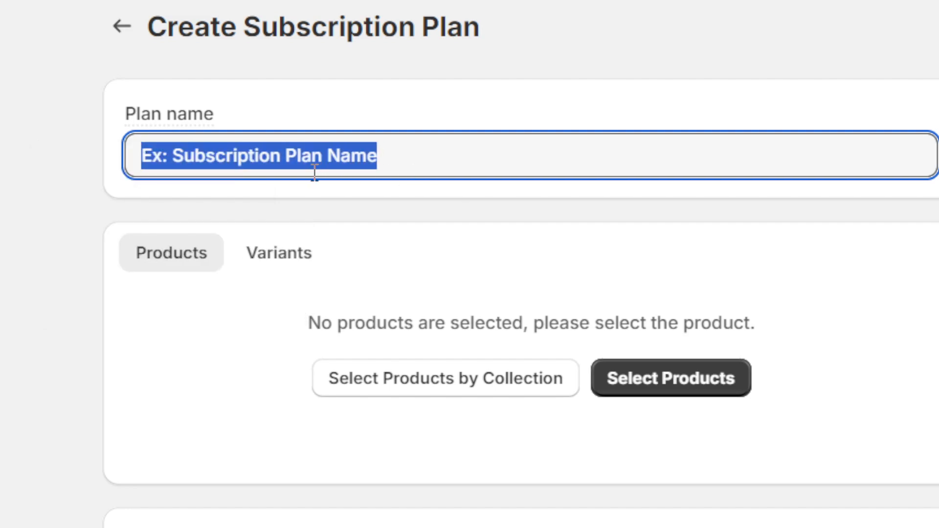
{"action": "left_click", "coordinate": [350, 172]}
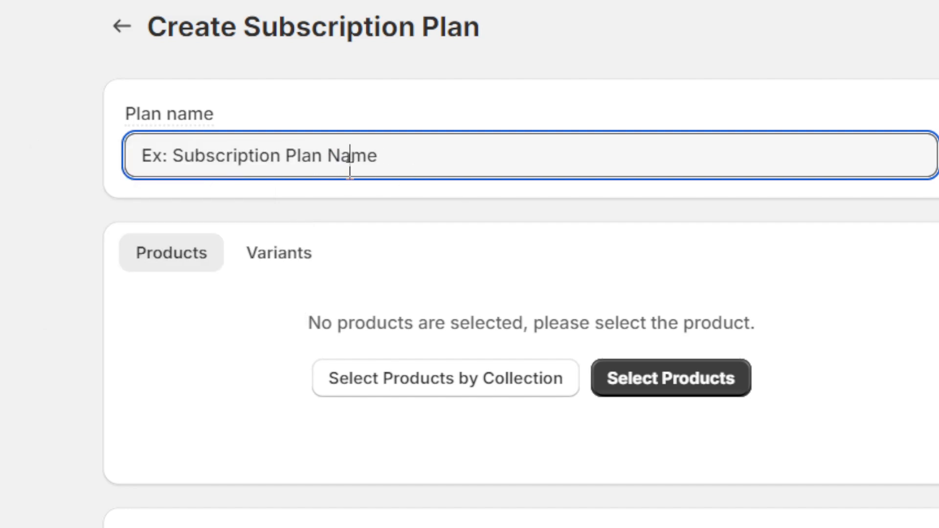
{"action": "triple_click", "coordinate": [349, 172]}
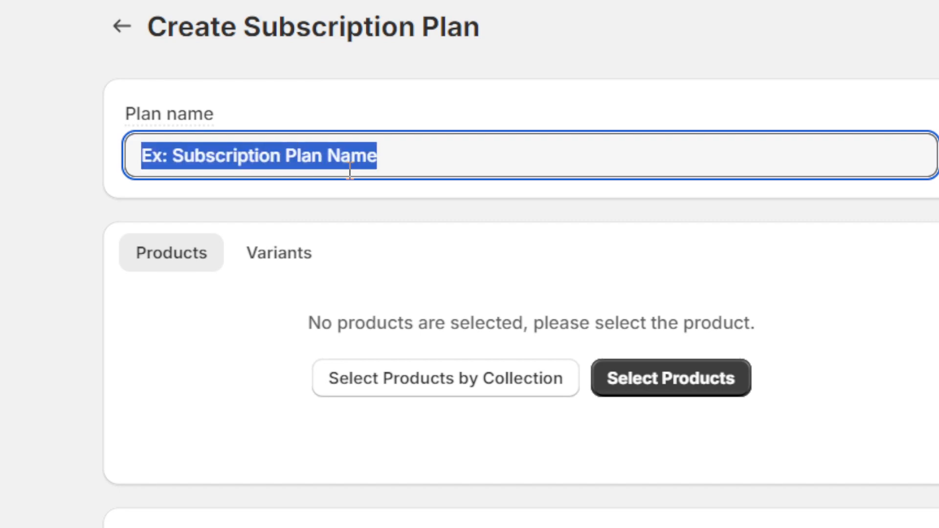
{"action": "type", "text": "Subscription PL"}
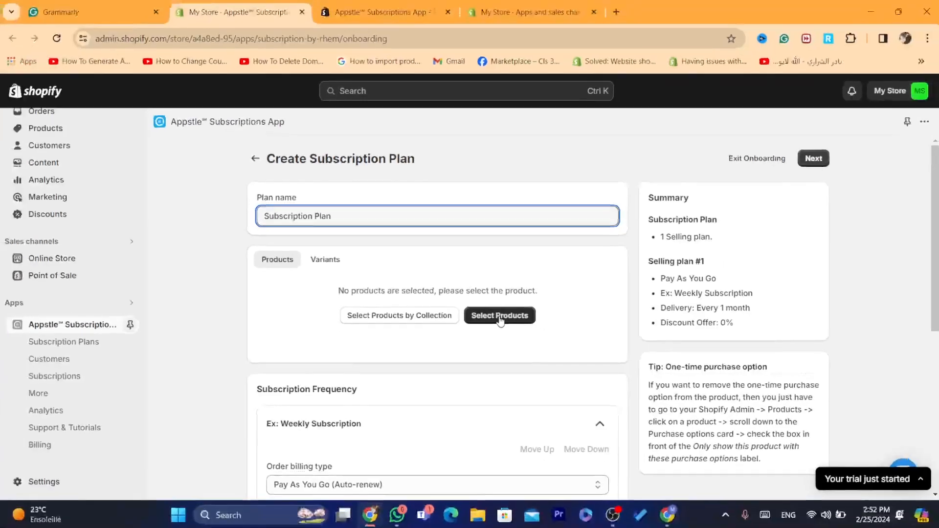
Add the product "Prepared Hero Emergency Fire Blanket - 1 Pack" to the subscription plan
{"action": "left_click", "coordinate": [680, 391]}
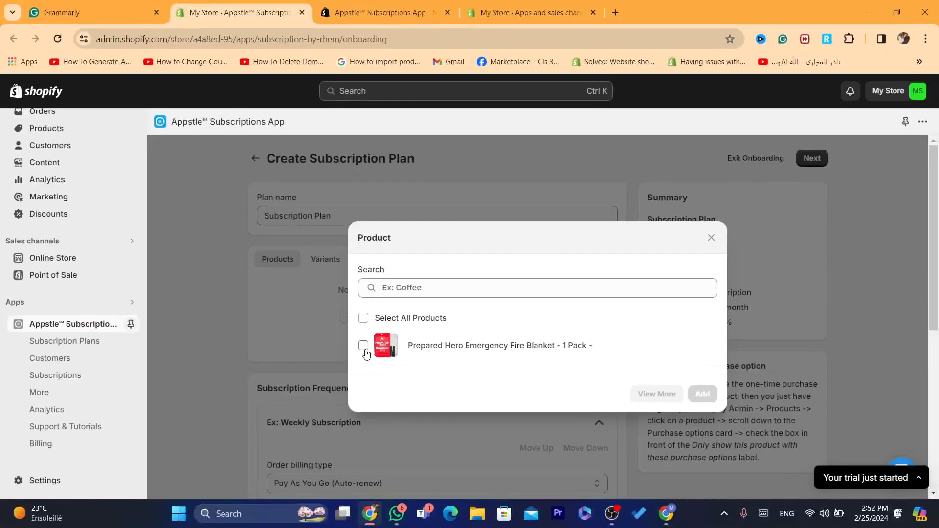
{"action": "left_click", "coordinate": [363, 346]}
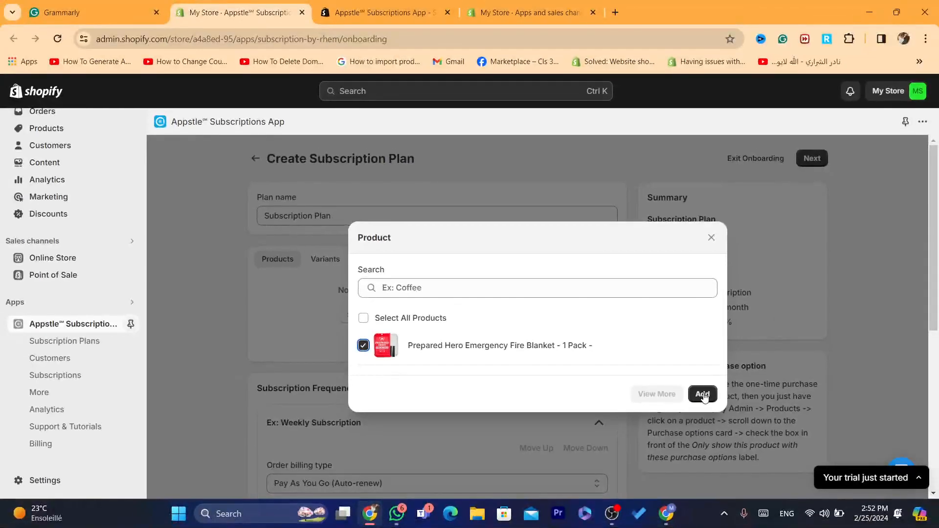
{"action": "left_click", "coordinate": [704, 395]}
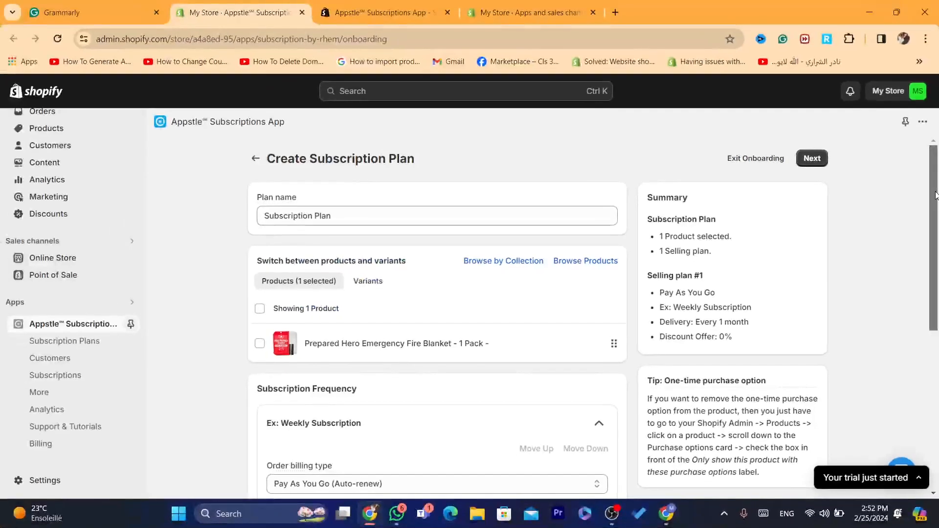
Choose Pay As You Go (Auto-renew) as the order billing type in the subscription frequency settings
{"action": "left_click_drag", "start_coordinate": [936, 194], "coordinate": [937, 295]}
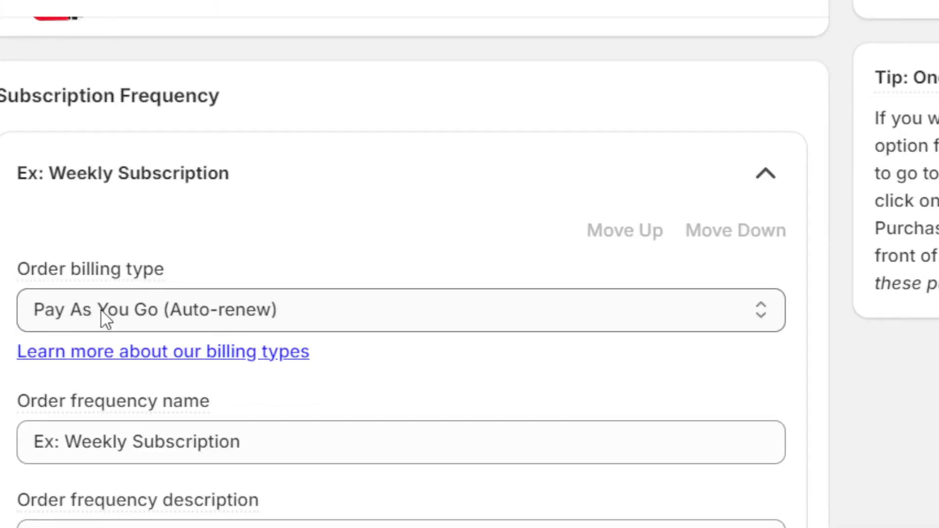
{"action": "left_click", "coordinate": [101, 309]}
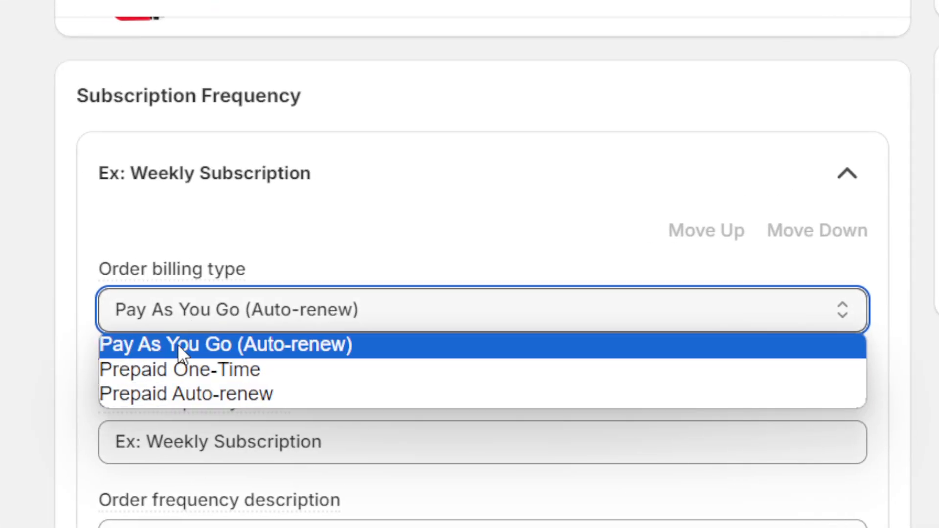
{"action": "left_click", "coordinate": [252, 345]}
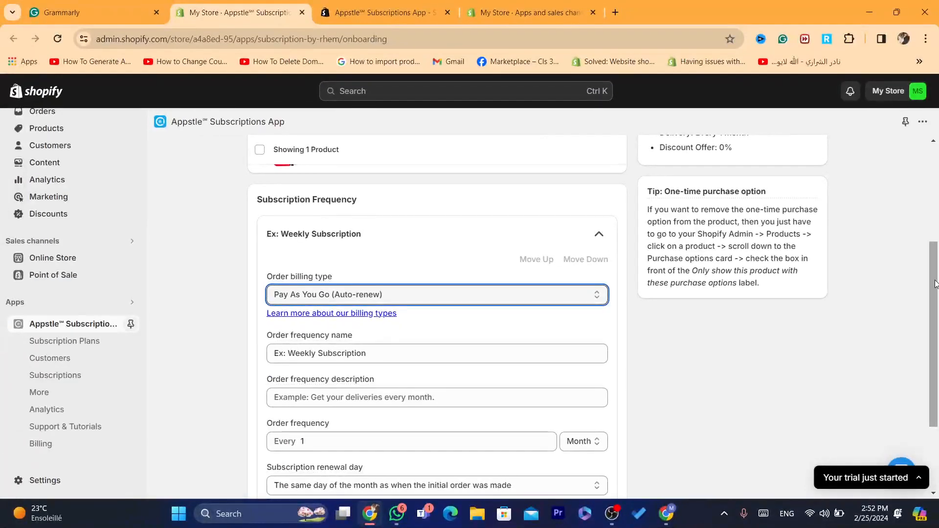
Change the order frequency name to "Ex: Monthly Subscription"
{"action": "scroll", "coordinate": [935, 284], "scroll_direction": "down", "scroll_amount": 3}
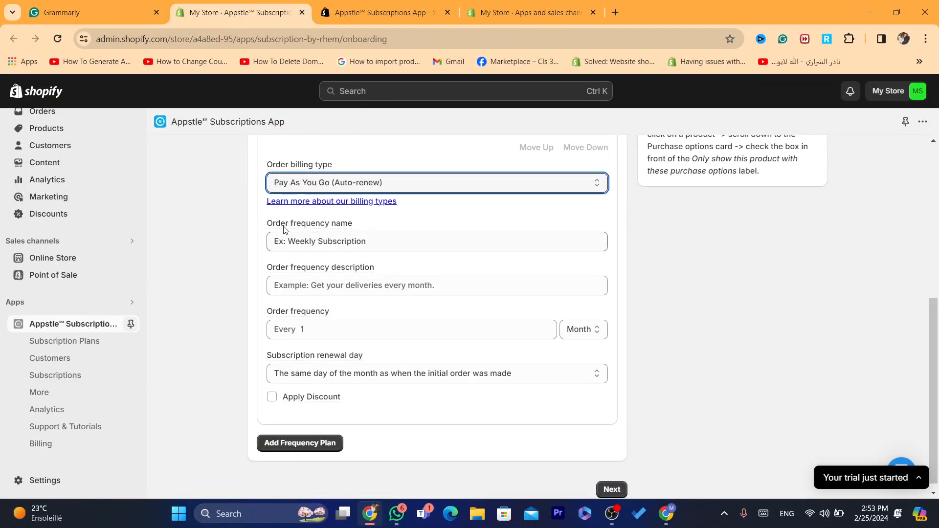
{"action": "mouse_move", "coordinate": [284, 229]}
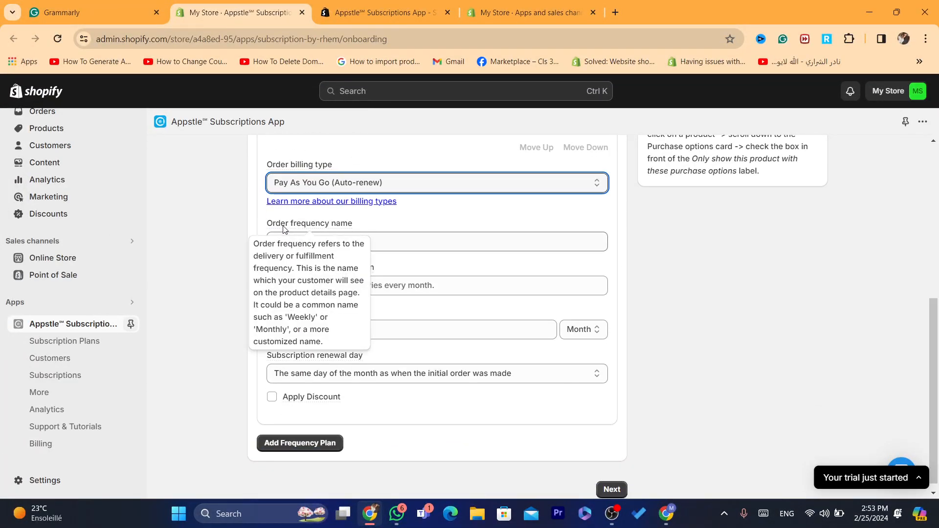
{"action": "left_click", "coordinate": [321, 236]}
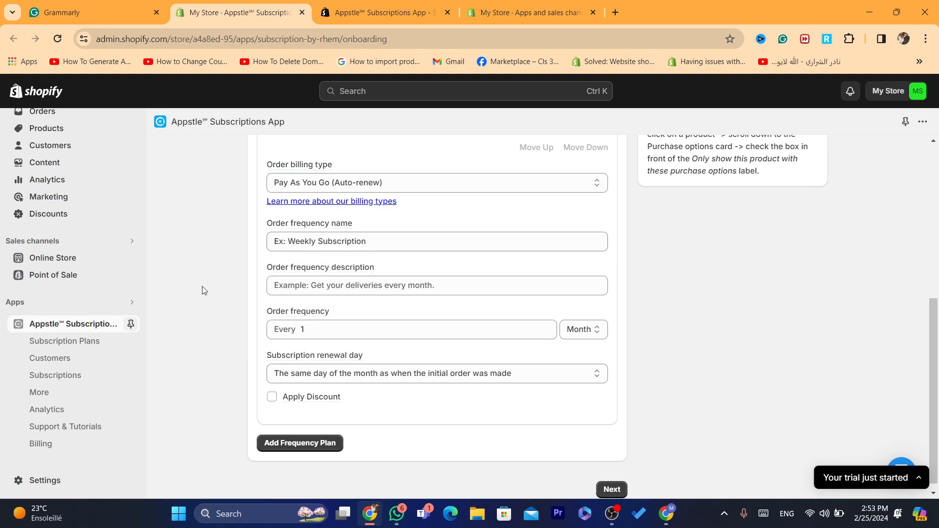
{"action": "double_click", "coordinate": [360, 235]}
{"action": "double_click", "coordinate": [299, 236]}
{"action": "type", "text": "Monthly"}
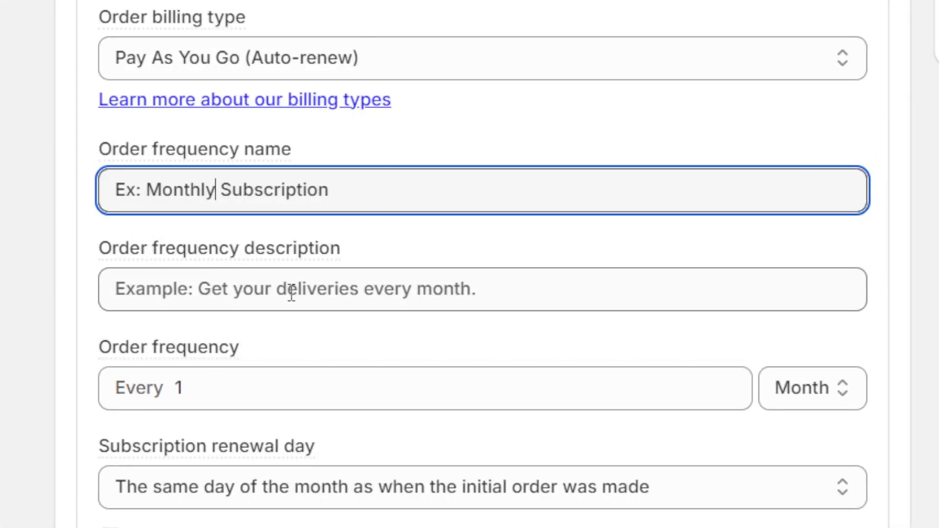
Enter "Monthly beauty Subscription" as the order frequency description and select the text in that field
{"action": "left_click", "coordinate": [291, 294]}
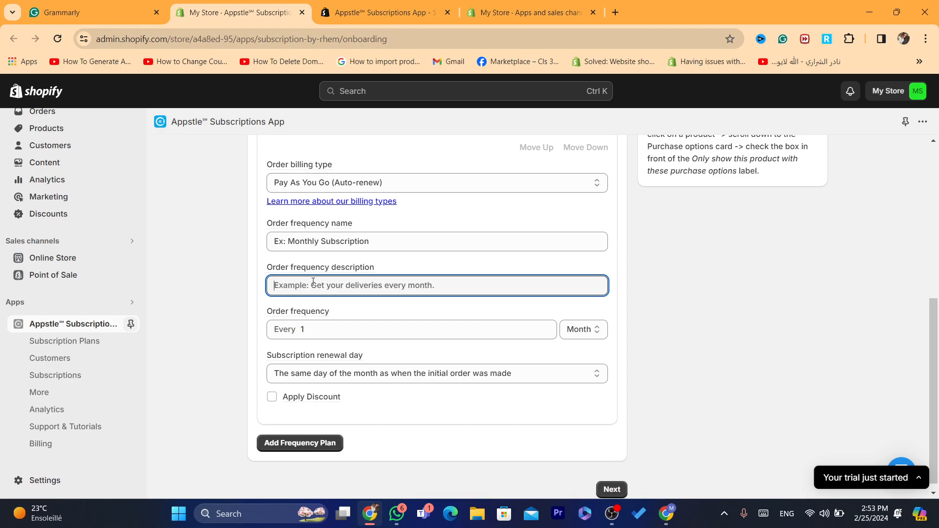
{"action": "type", "text": "Monthly beauty"}
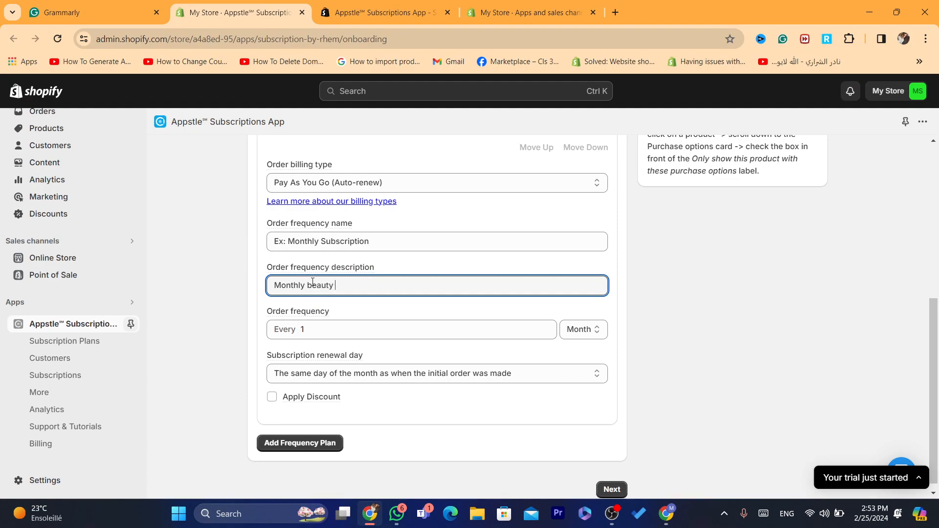
{"action": "type", "text": "Subscription"}
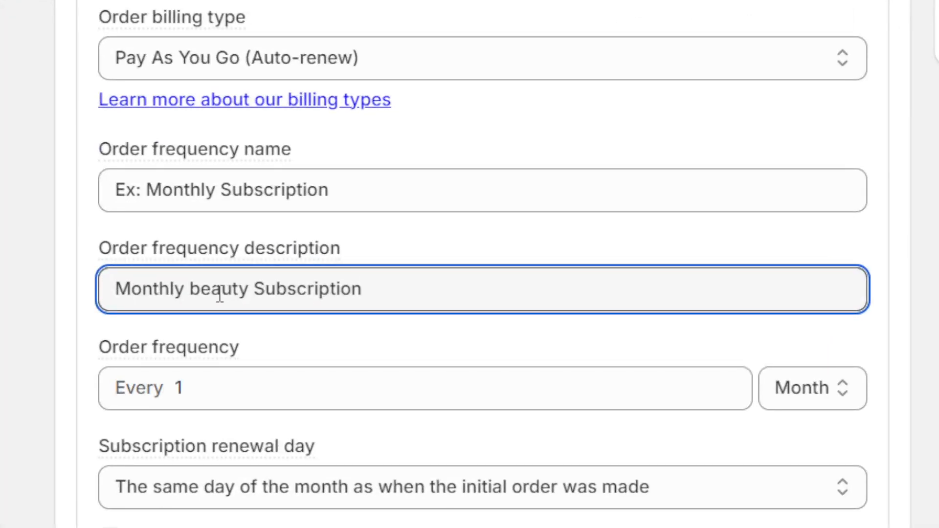
{"action": "mouse_move", "coordinate": [158, 252]}
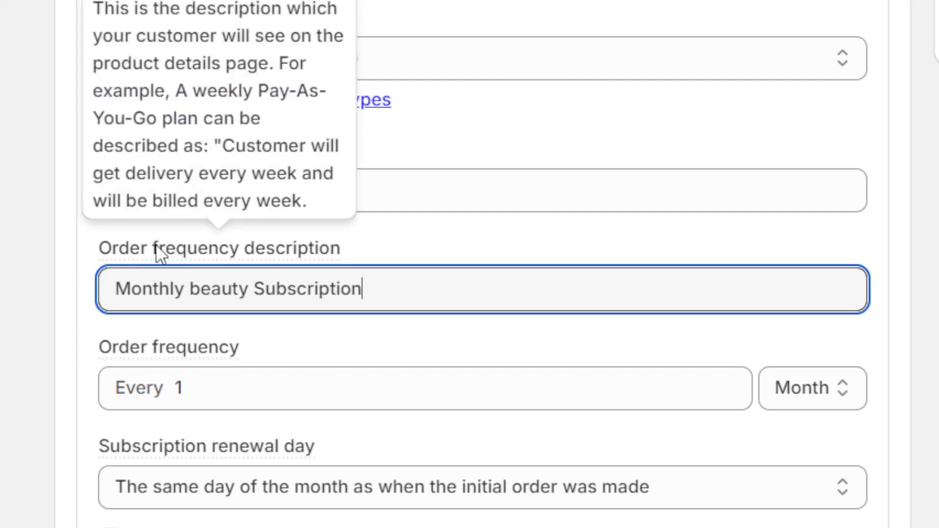
{"action": "triple_click", "coordinate": [239, 289]}
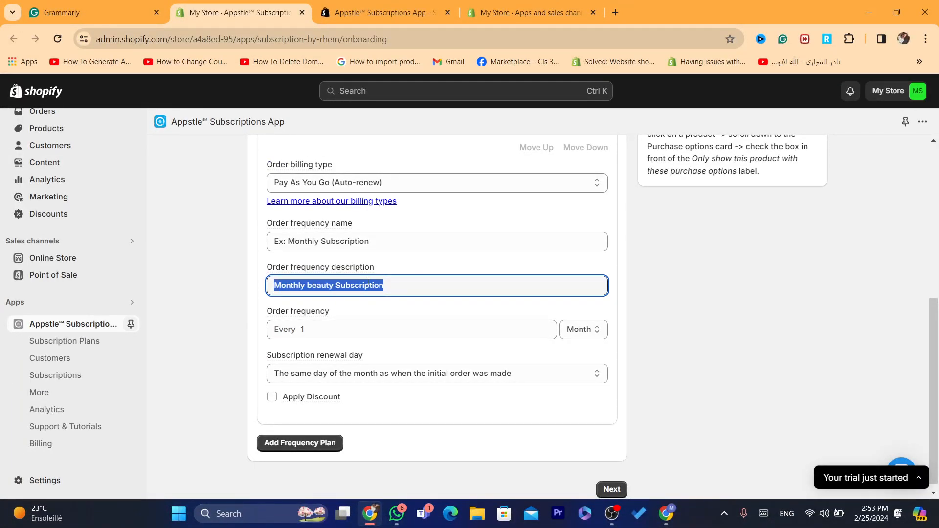
Set the order frequency of the monthly subscription to every 1 Month
{"action": "left_click", "coordinate": [255, 308]}
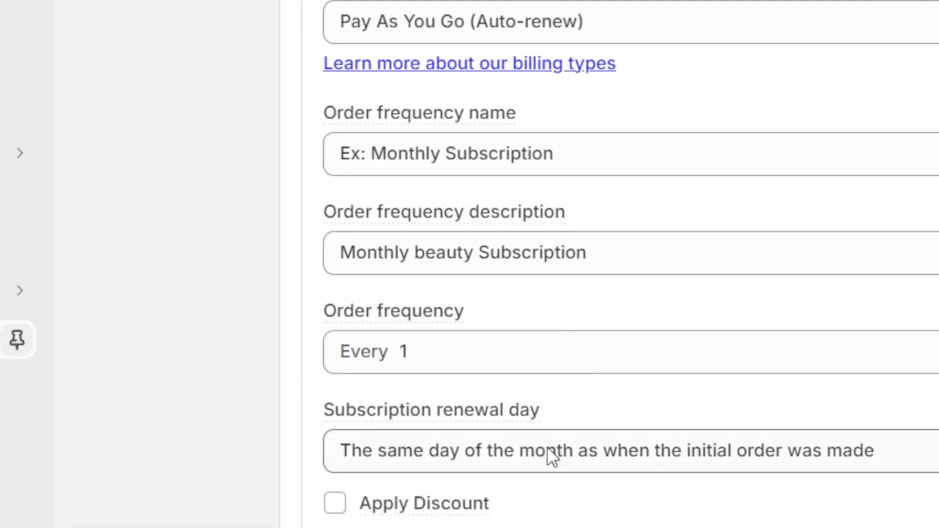
{"action": "left_click", "coordinate": [563, 348]}
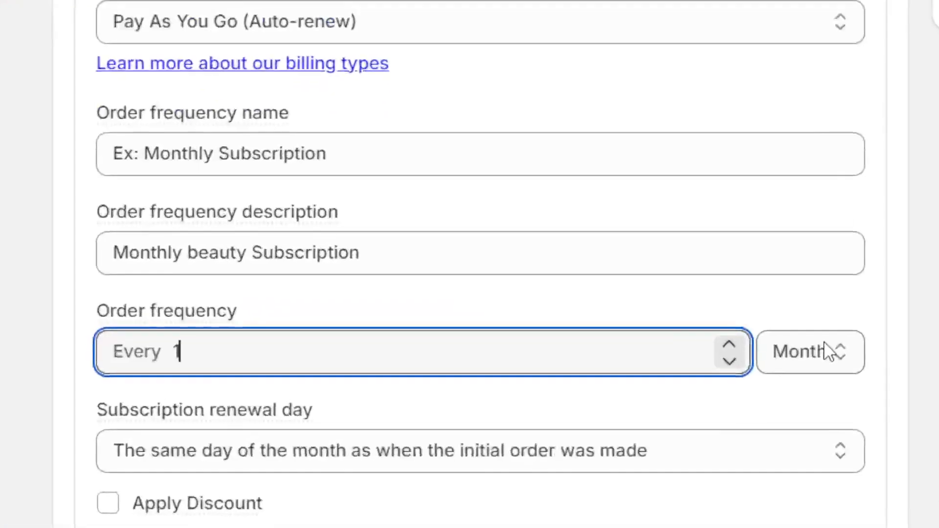
{"action": "left_click", "coordinate": [827, 358]}
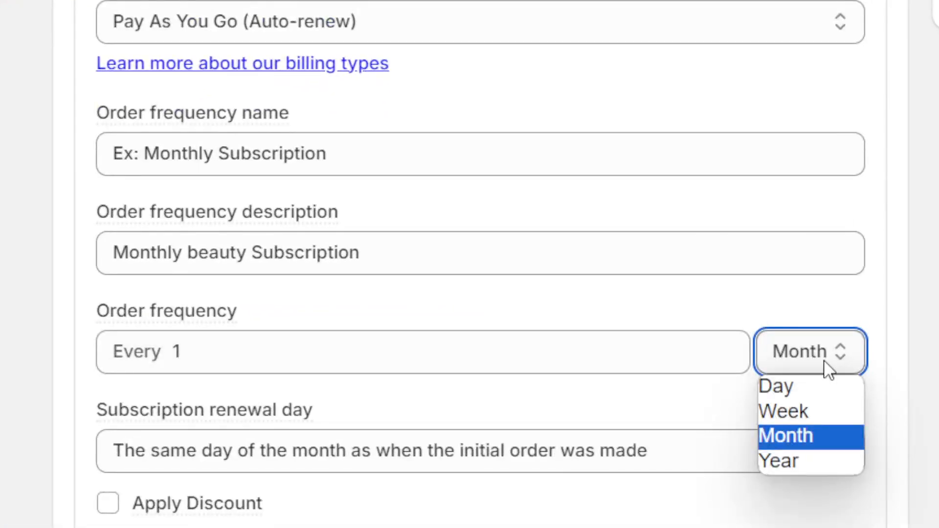
{"action": "left_click", "coordinate": [799, 434]}
{"action": "double_click", "coordinate": [348, 351]}
{"action": "mouse_move", "coordinate": [98, 321]}
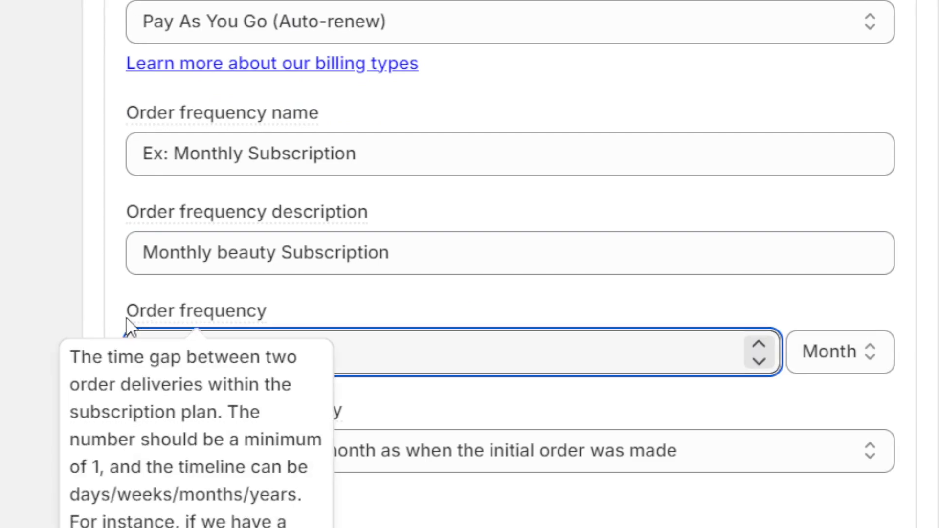
{"action": "left_click", "coordinate": [126, 319]}
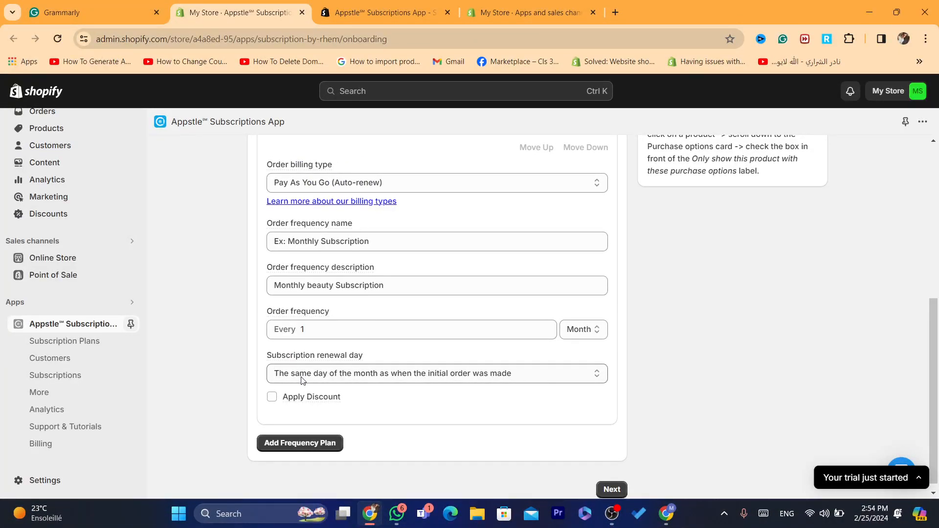
Review the available subscription renewal day options for the monthly subscription
{"action": "left_click", "coordinate": [362, 374]}
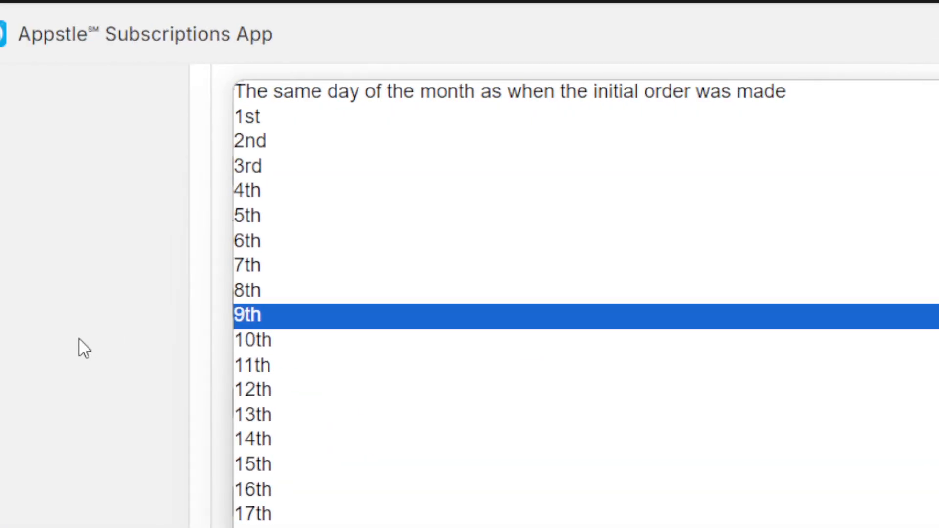
{"action": "left_click", "coordinate": [78, 338]}
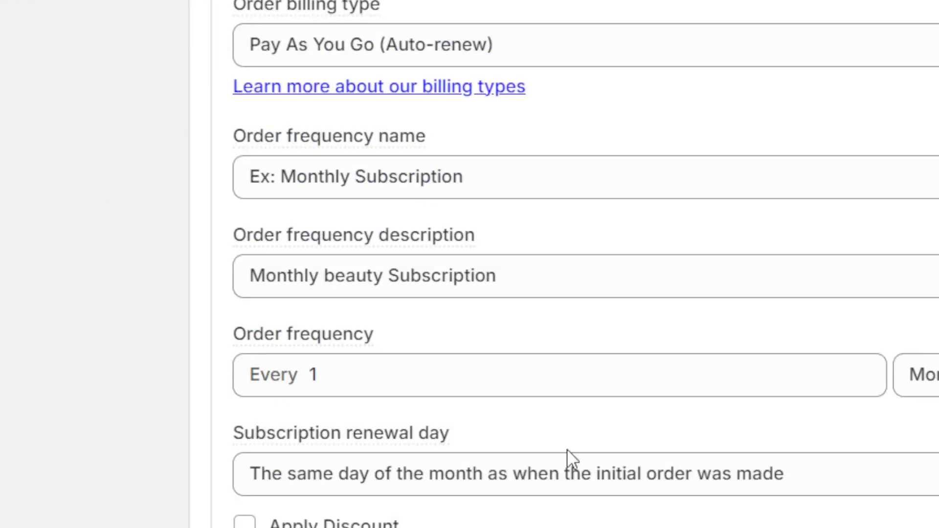
{"action": "scroll", "coordinate": [568, 449], "scroll_direction": "down", "scroll_amount": 1}
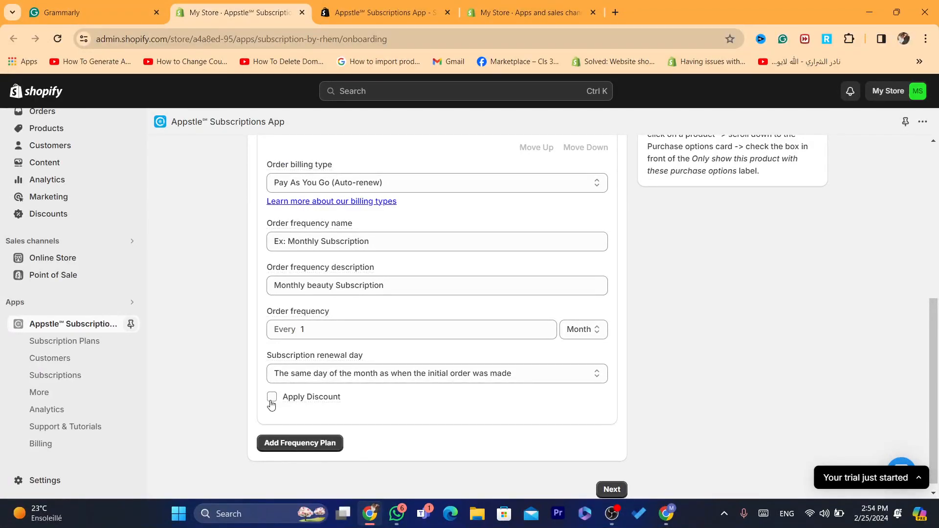
Apply a discount to the monthly subscription with a value of 15 and the Percent off(%) type
{"action": "left_click", "coordinate": [272, 400]}
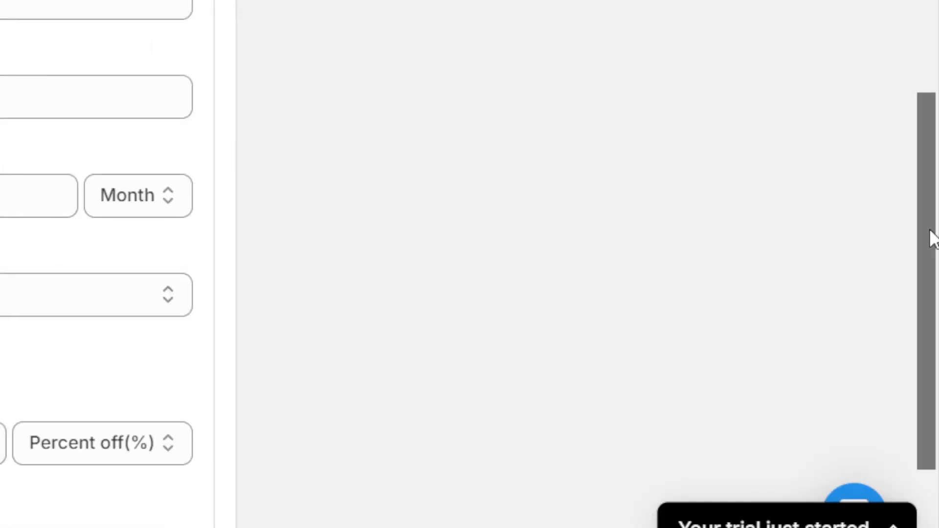
{"action": "left_click_drag", "start_coordinate": [932, 238], "coordinate": [932, 324]}
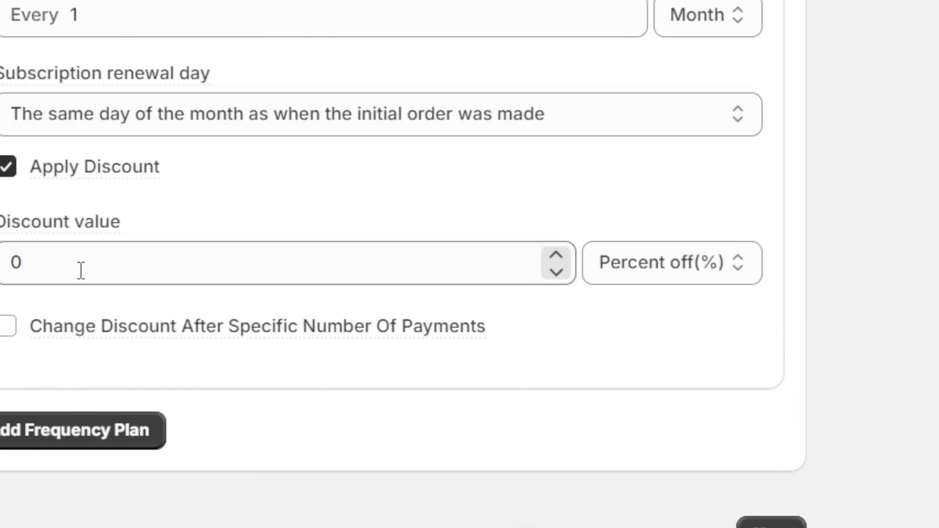
{"action": "double_click", "coordinate": [80, 271]}
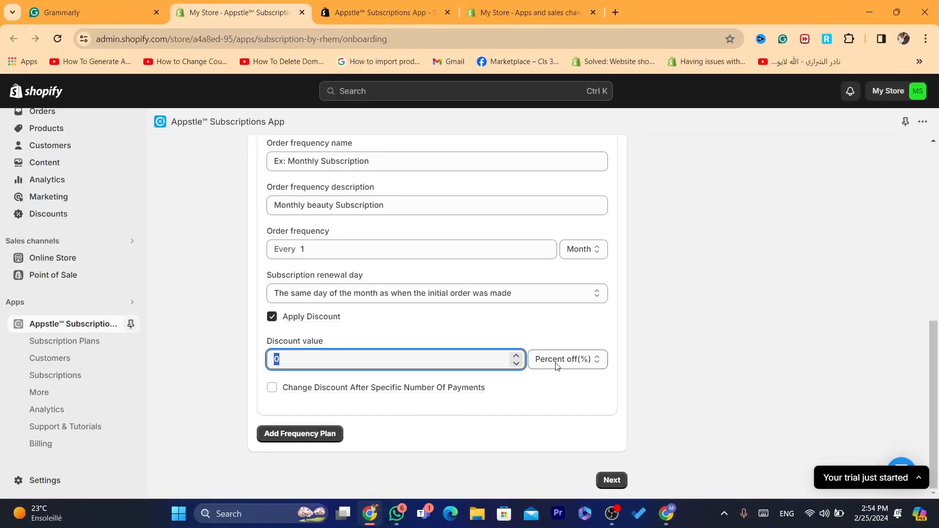
{"action": "left_click", "coordinate": [556, 362]}
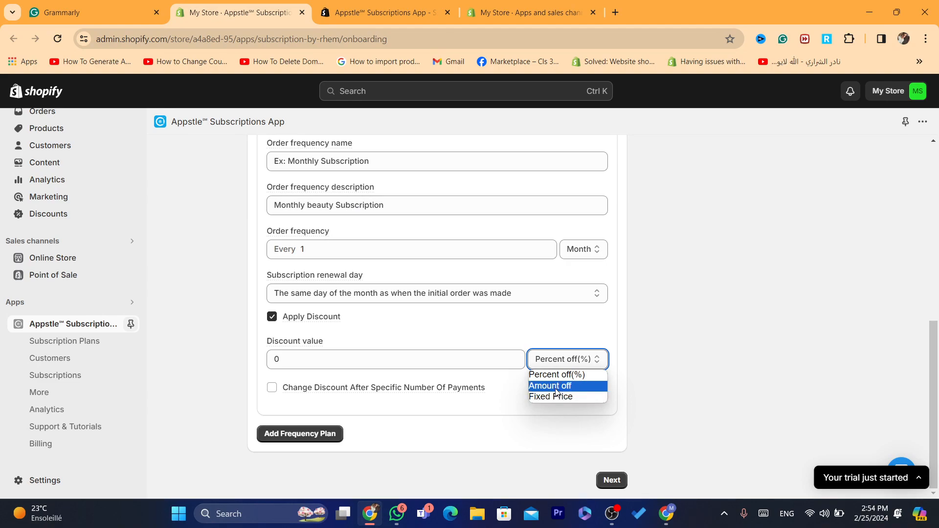
{"action": "left_click", "coordinate": [556, 385]}
{"action": "left_click", "coordinate": [550, 366]}
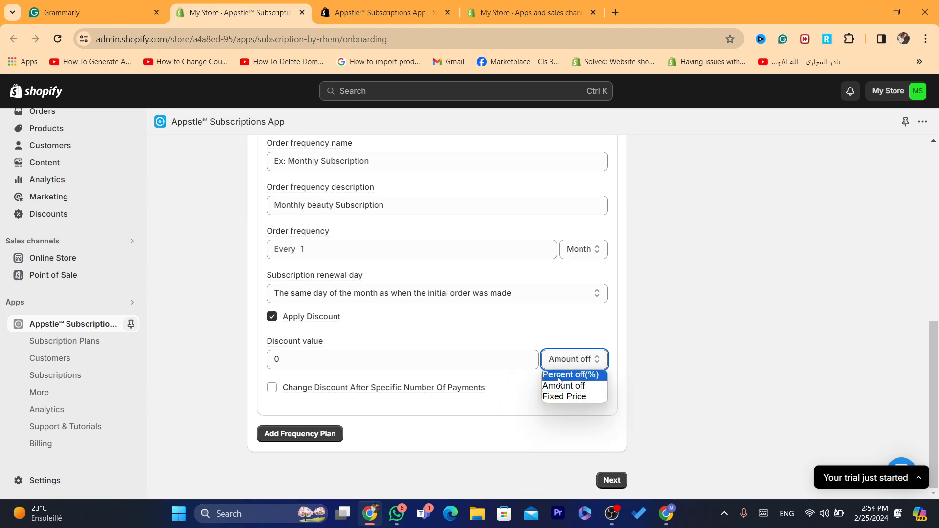
{"action": "left_click", "coordinate": [558, 375]}
{"action": "double_click", "coordinate": [309, 363]}
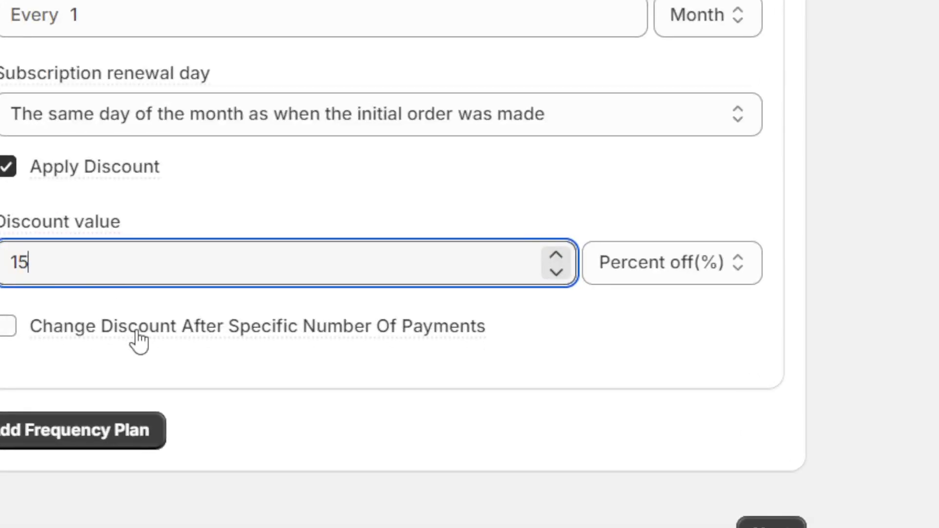
{"action": "mouse_move", "coordinate": [291, 392]}
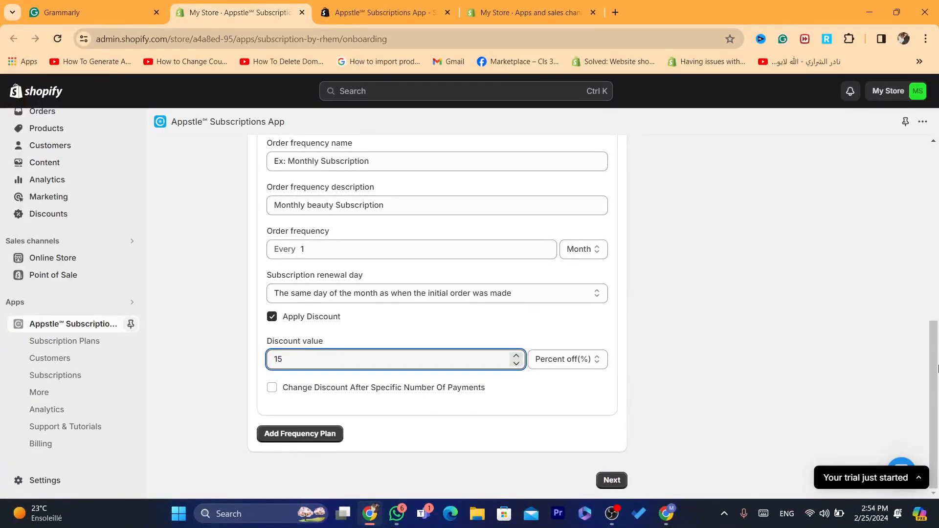
Add a second frequency plan below the monthly subscription
{"action": "left_click", "coordinate": [938, 367]}
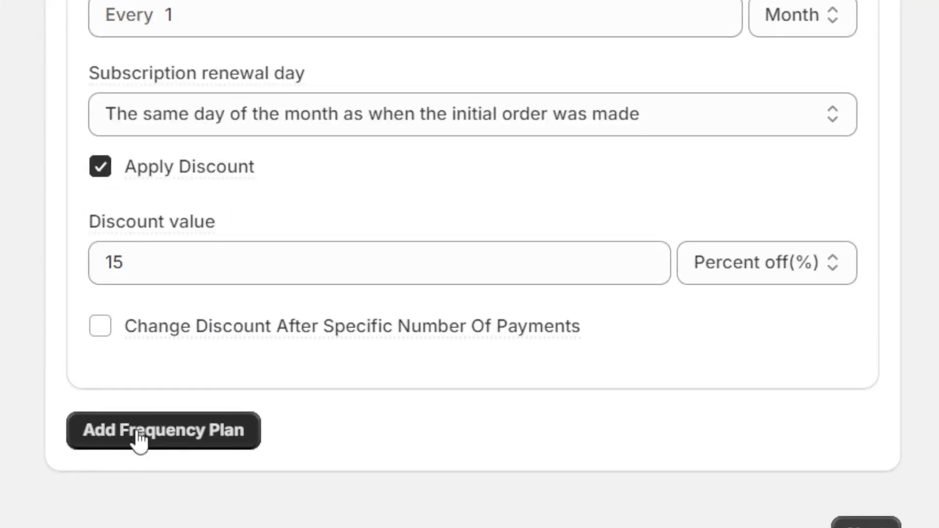
{"action": "left_click", "coordinate": [288, 438]}
{"action": "scroll", "coordinate": [318, 423], "scroll_direction": "down", "scroll_amount": 5}
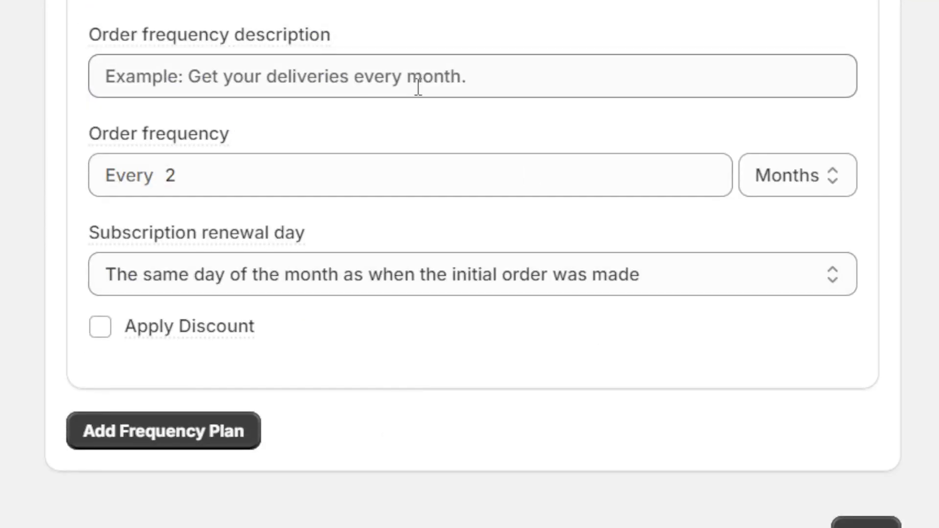
{"action": "scroll", "coordinate": [206, 101], "scroll_direction": "up", "scroll_amount": 1}
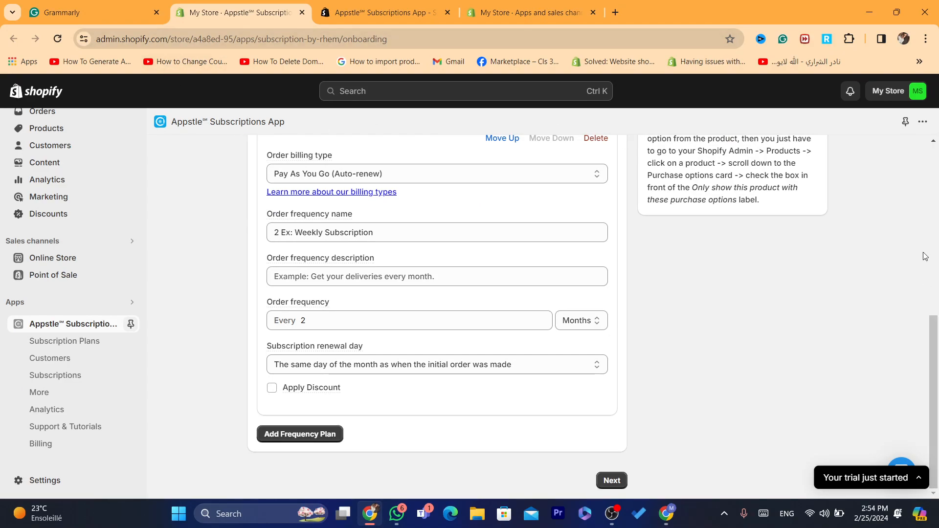
Examine the Subscription Frequency section and its monthly subscription entry
{"action": "left_click_drag", "start_coordinate": [935, 332], "coordinate": [938, 200]}
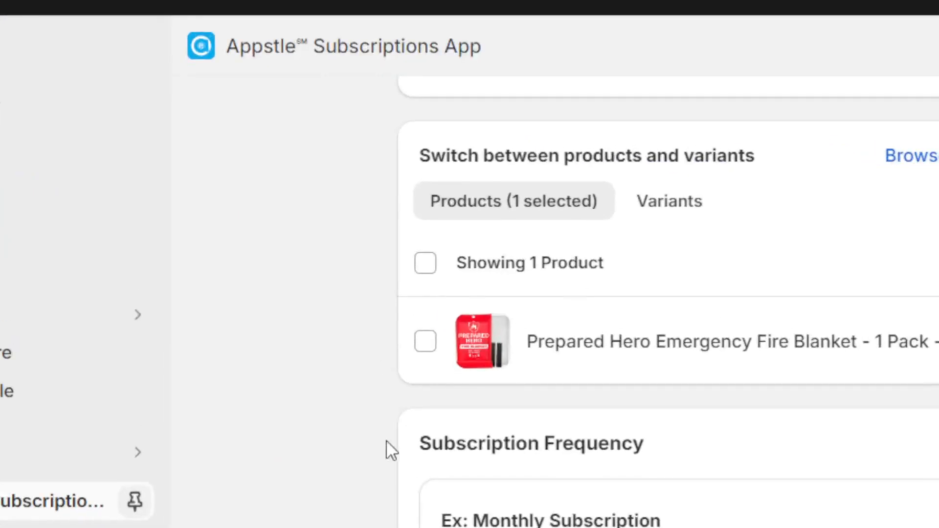
{"action": "left_click_drag", "start_coordinate": [243, 296], "coordinate": [387, 301]}
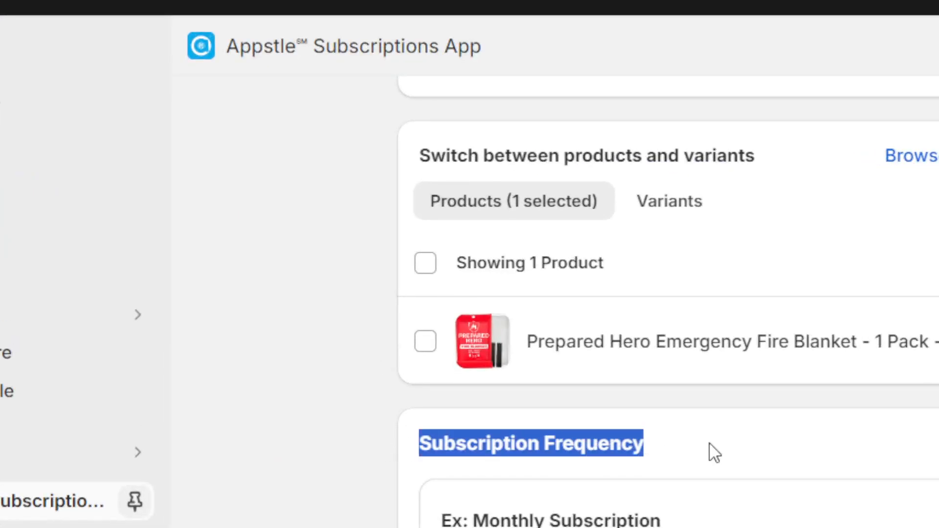
{"action": "left_click", "coordinate": [710, 449]}
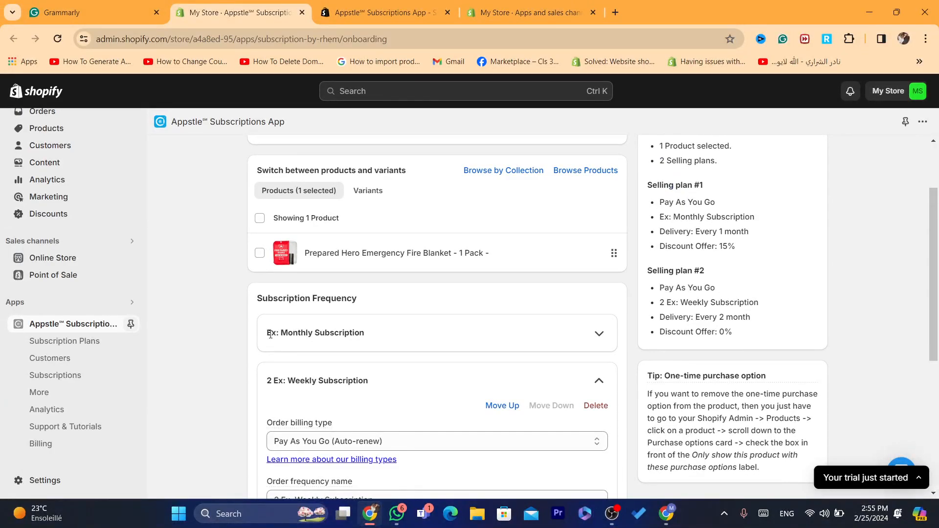
{"action": "left_click_drag", "start_coordinate": [291, 334], "coordinate": [403, 332]}
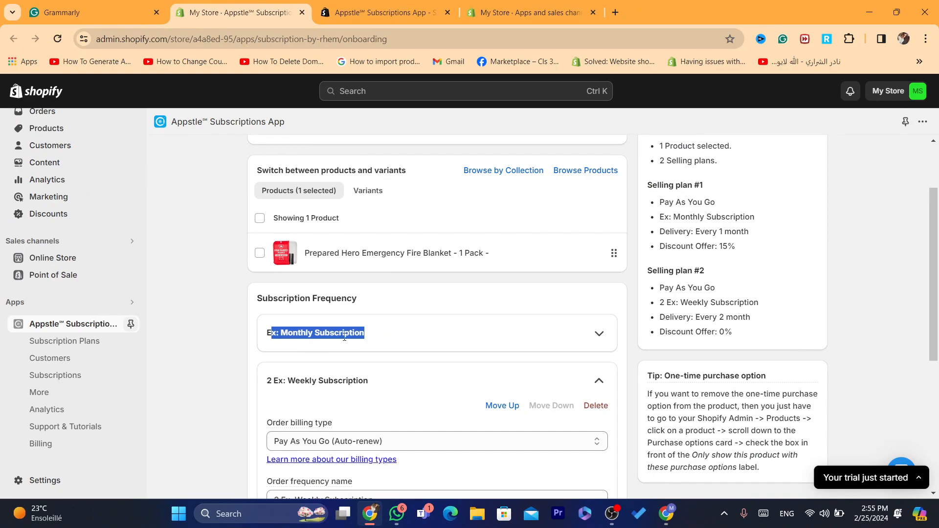
{"action": "left_click", "coordinate": [349, 366]}
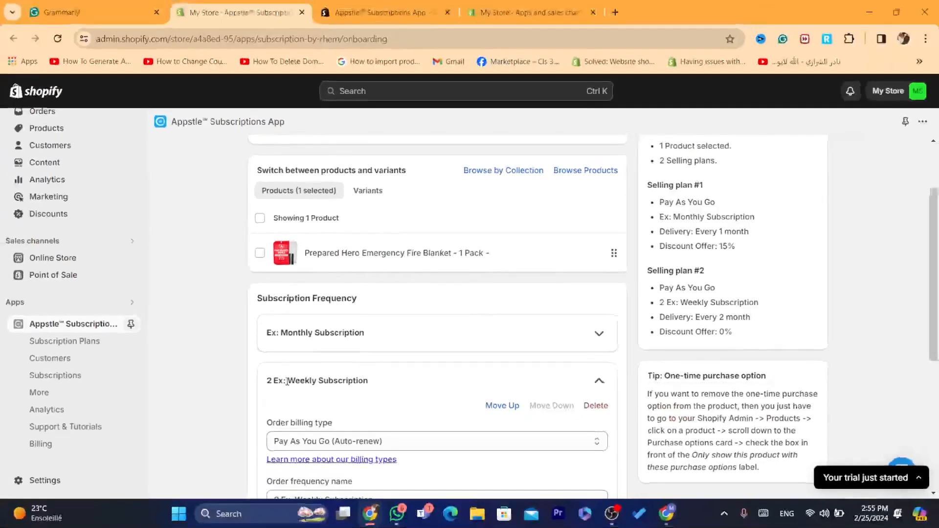
Delete the "2 Ex: Weekly Subscription" frequency plan and continue to the next onboarding stage
{"action": "left_click_drag", "start_coordinate": [288, 382], "coordinate": [388, 386]}
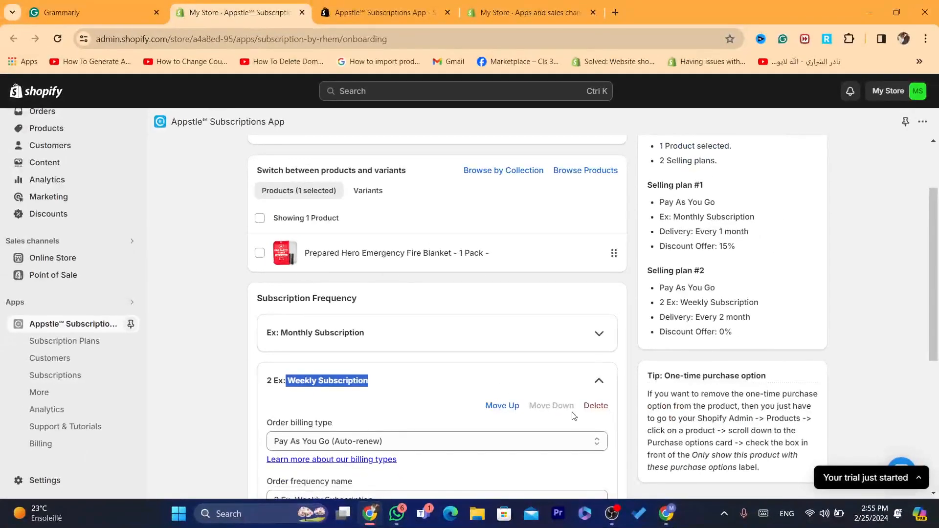
{"action": "left_click", "coordinate": [884, 444]}
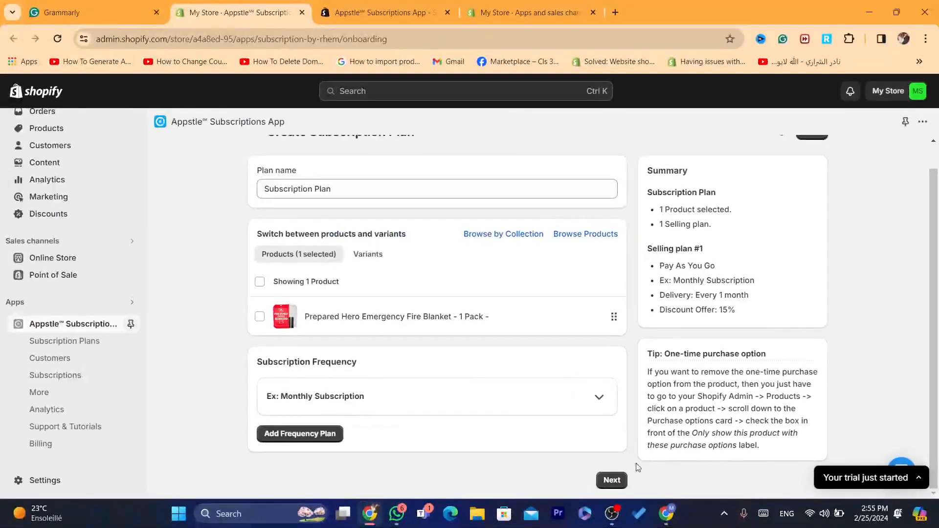
{"action": "left_click", "coordinate": [612, 481]}
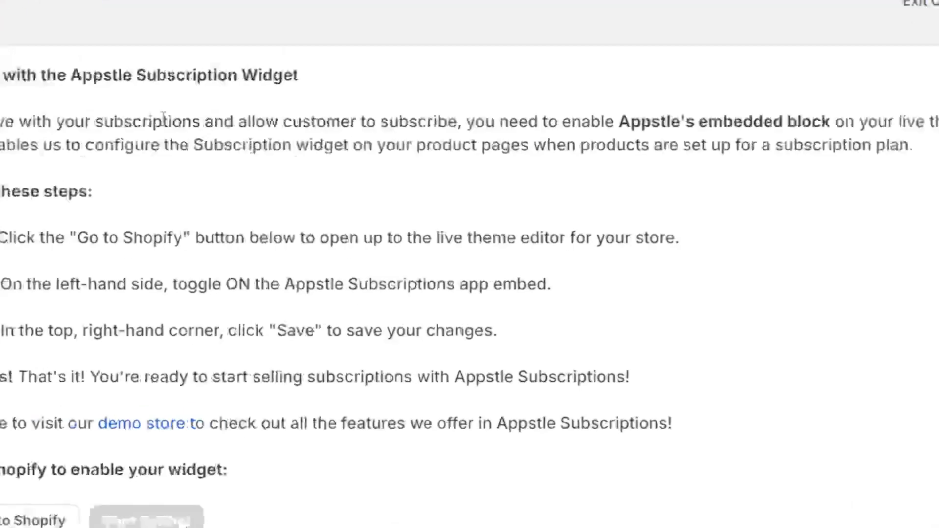
Read the go-live instructions for enabling Appstle's embedded block on the live theme
{"action": "left_click_drag", "start_coordinate": [71, 104], "coordinate": [533, 100]}
{"action": "left_click", "coordinate": [537, 102]}
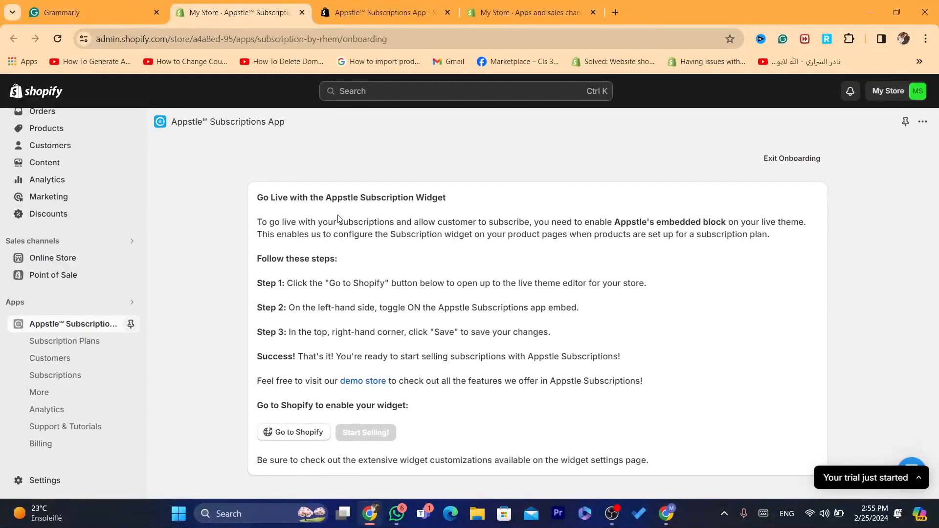
{"action": "left_click_drag", "start_coordinate": [338, 218], "coordinate": [453, 222]}
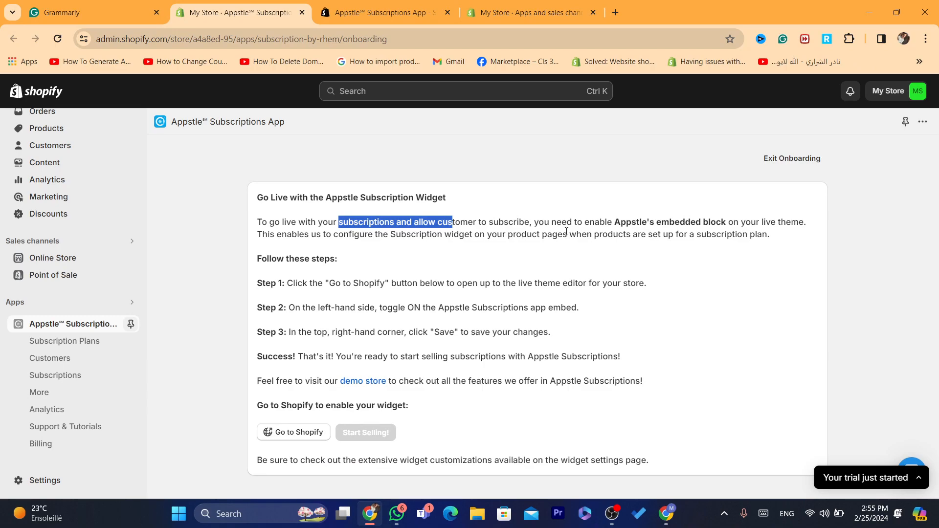
{"action": "left_click_drag", "start_coordinate": [568, 234], "coordinate": [647, 234]}
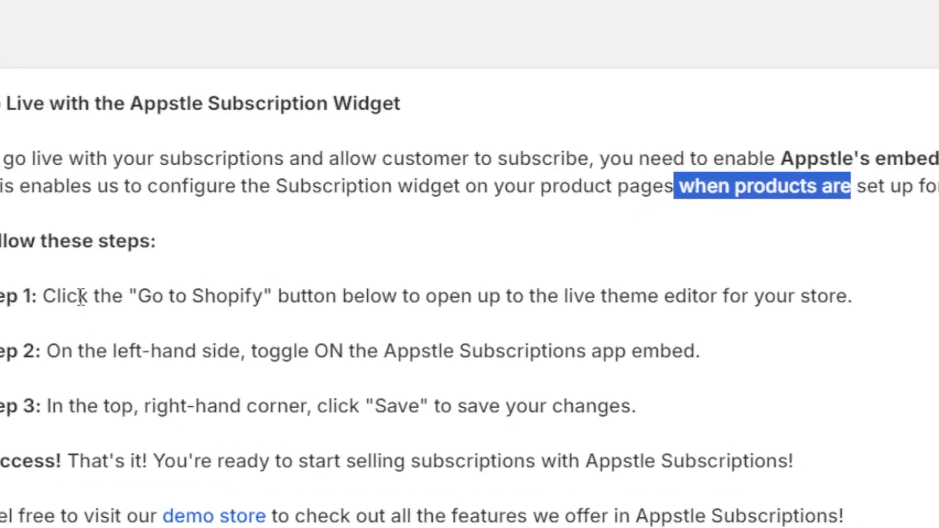
{"action": "left_click_drag", "start_coordinate": [303, 283], "coordinate": [473, 296]}
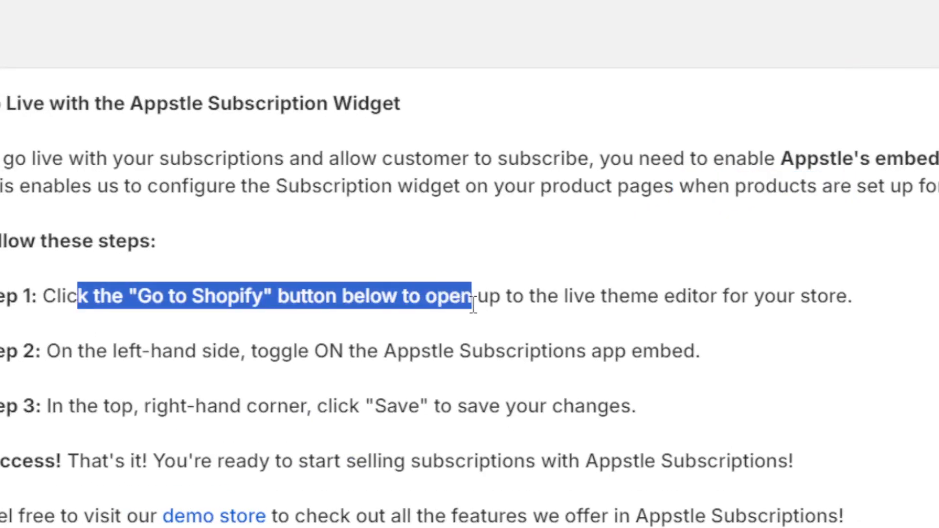
{"action": "left_click", "coordinate": [514, 303]}
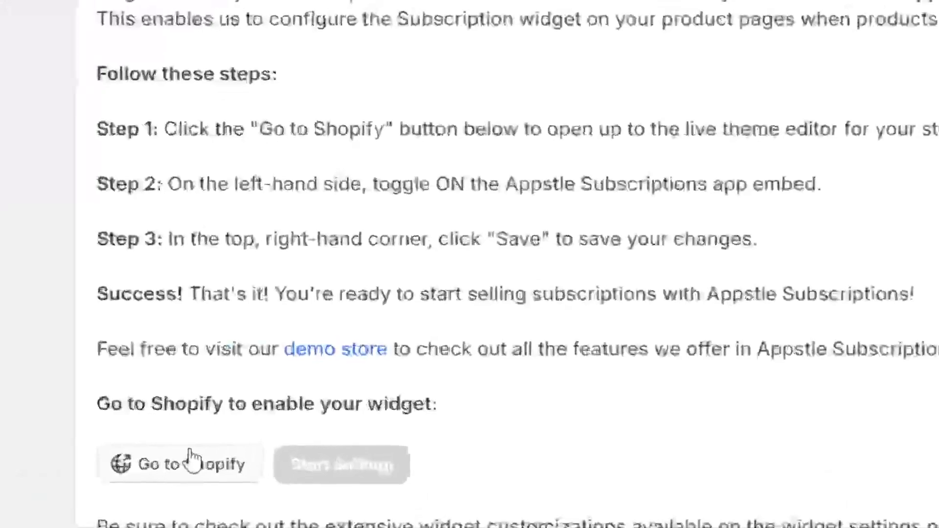
Open the live theme editor from the onboarding page, enable the Appstle Subscriptions app embed, and save the theme
{"action": "left_click", "coordinate": [190, 460]}
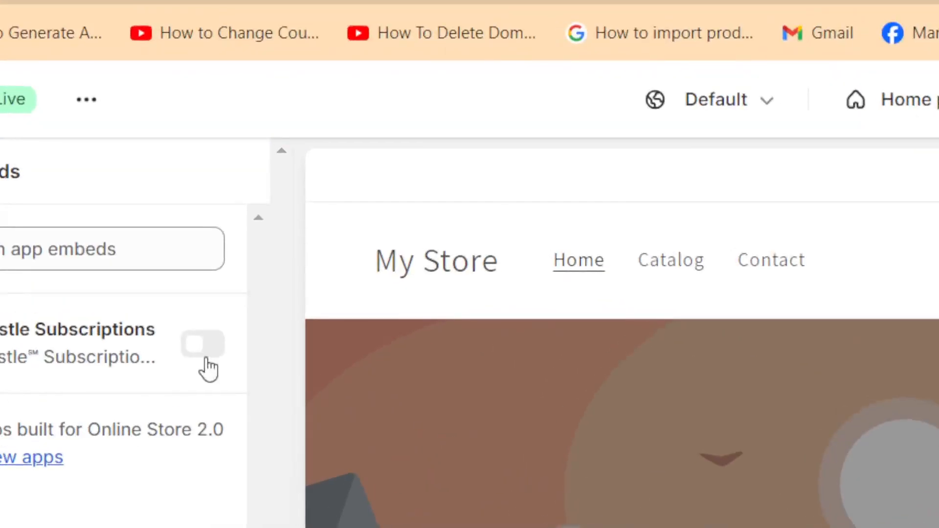
{"action": "left_click", "coordinate": [205, 357]}
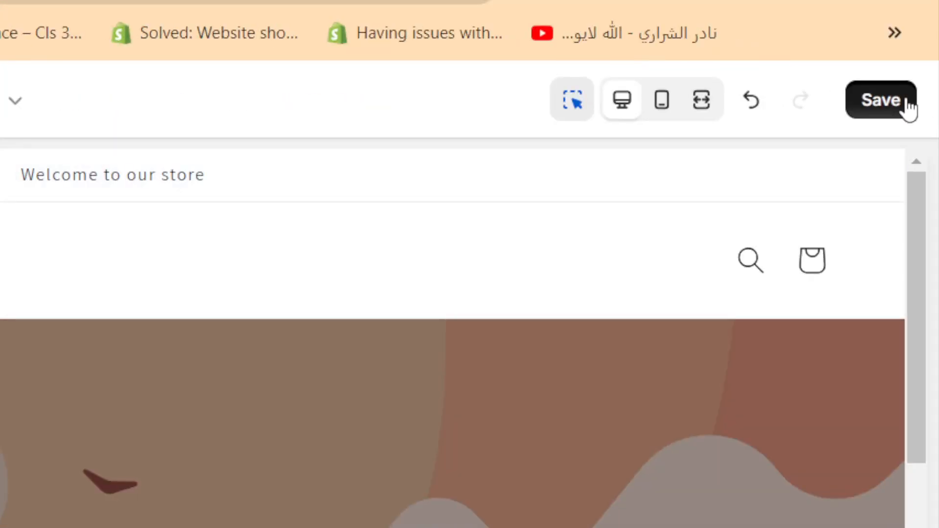
{"action": "left_click", "coordinate": [899, 101]}
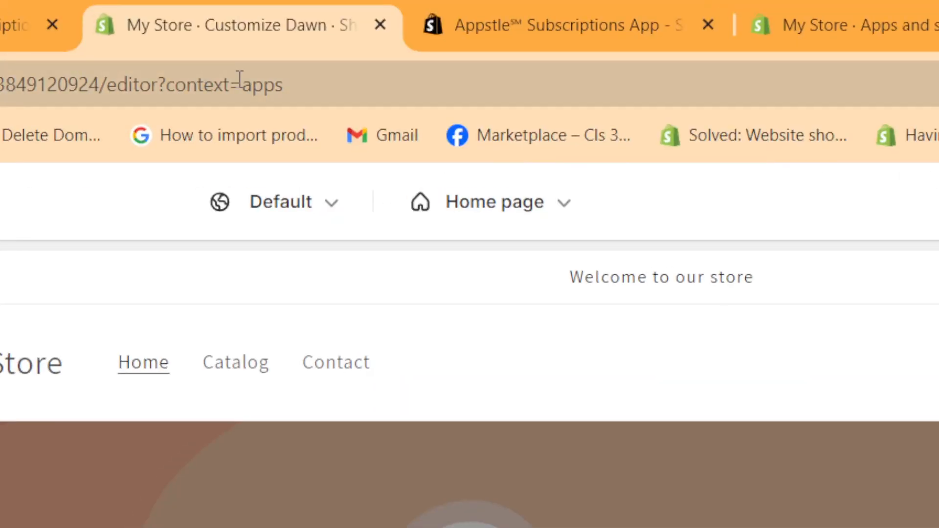
{"action": "left_click", "coordinate": [240, 78]}
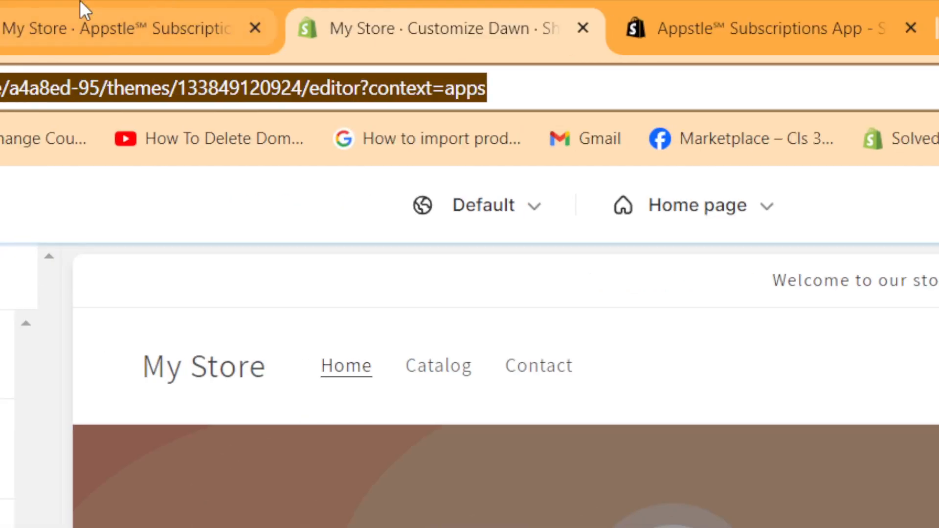
Return to the Appstle onboarding page and review the app embed instruction and the closing notes of the go-live guide
{"action": "left_click", "coordinate": [80, 10]}
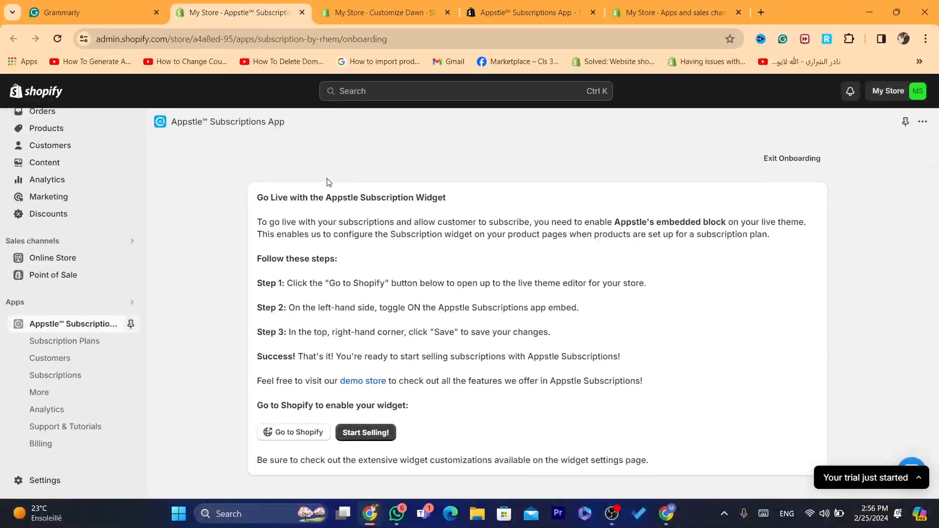
{"action": "left_click_drag", "start_coordinate": [306, 310], "coordinate": [464, 309]}
{"action": "left_click", "coordinate": [464, 310]}
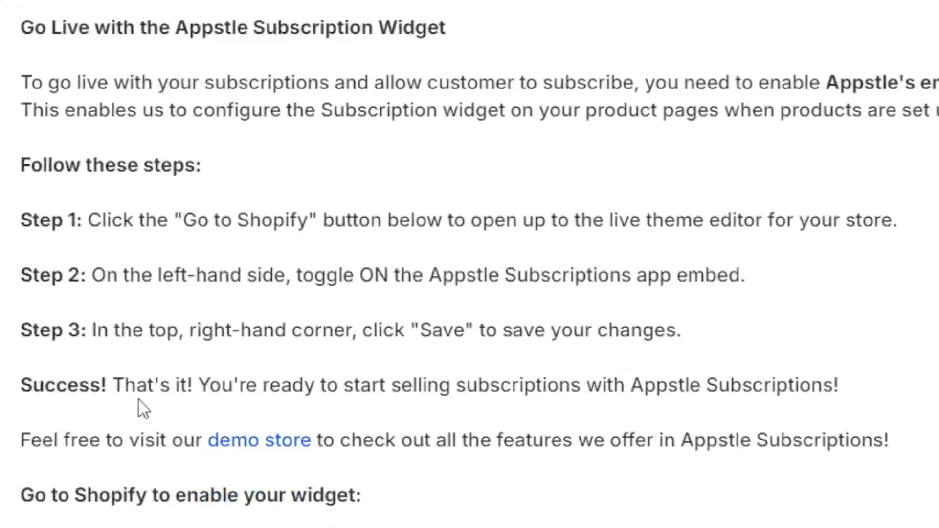
{"action": "left_click_drag", "start_coordinate": [137, 385], "coordinate": [529, 416]}
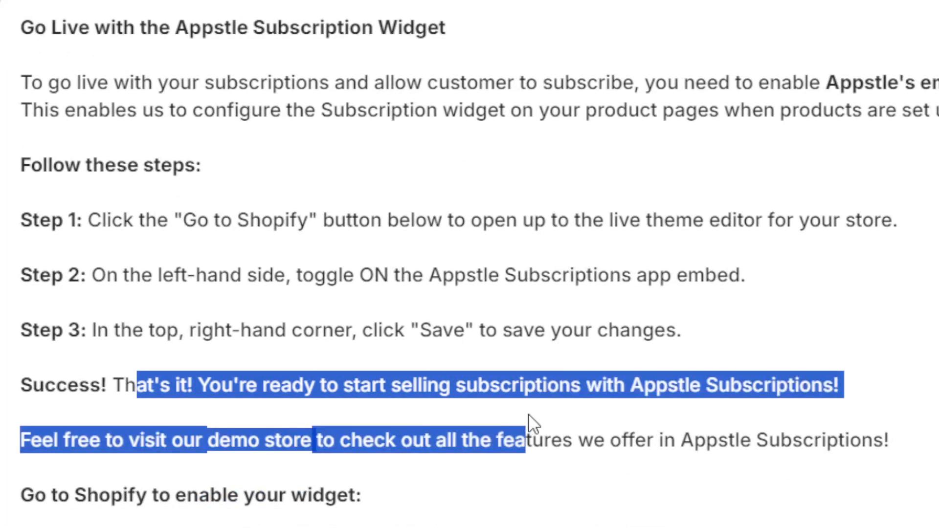
{"action": "left_click", "coordinate": [767, 409]}
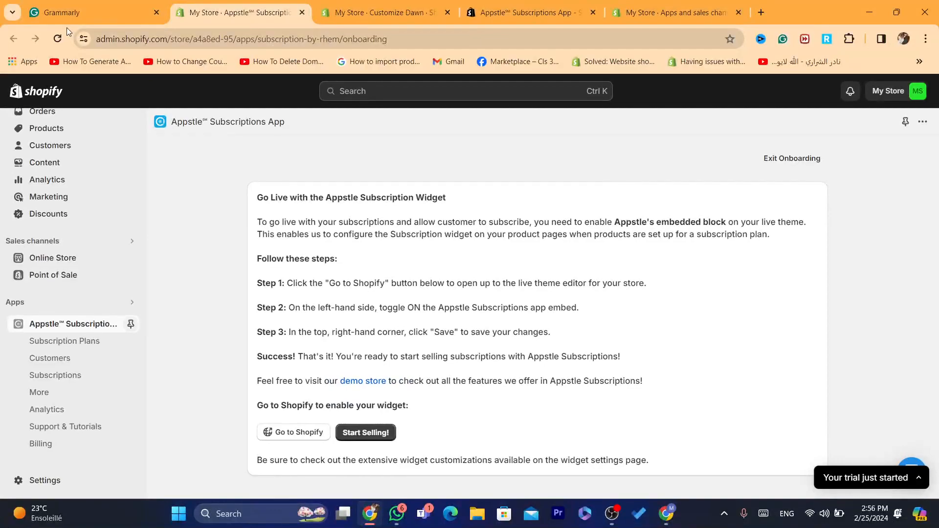
Reload the Appstle onboarding page and try to open the app's Customers and Analytics sections, checking the welcome text
{"action": "left_click", "coordinate": [61, 40]}
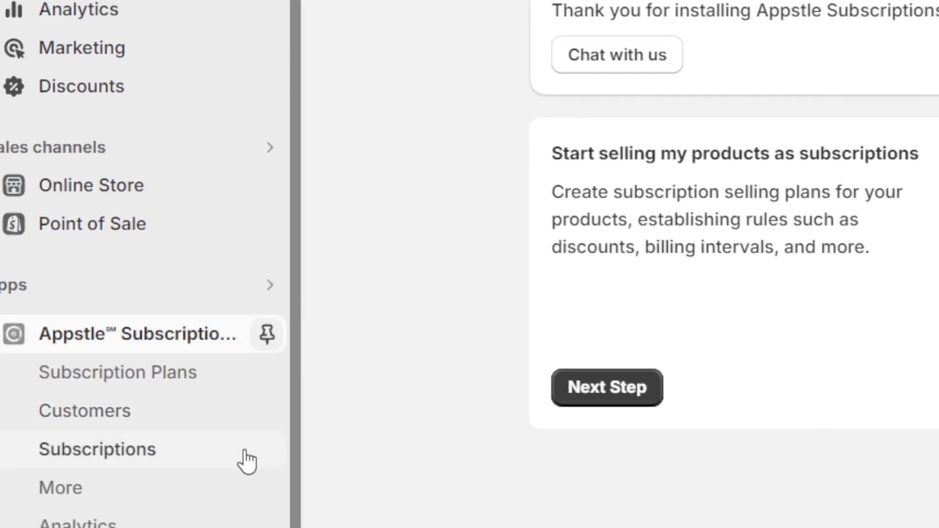
{"action": "left_click", "coordinate": [117, 412]}
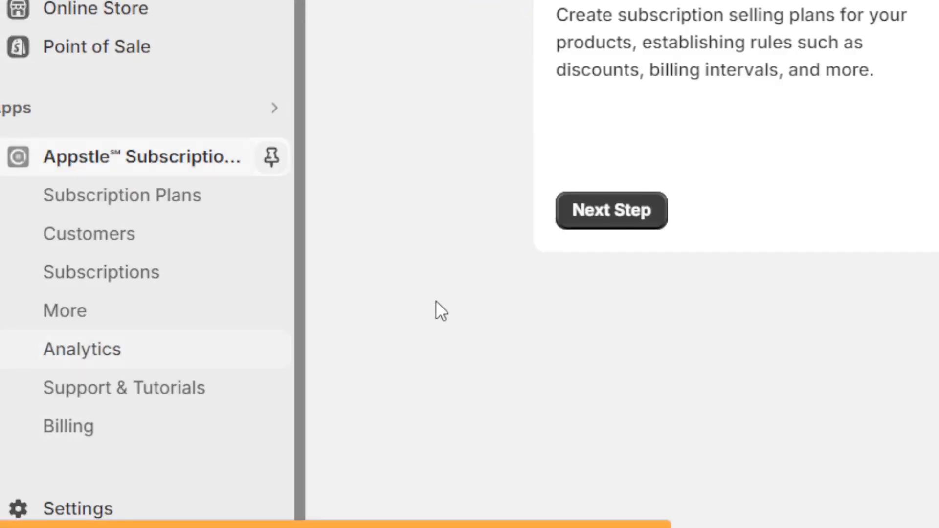
{"action": "left_click", "coordinate": [191, 348]}
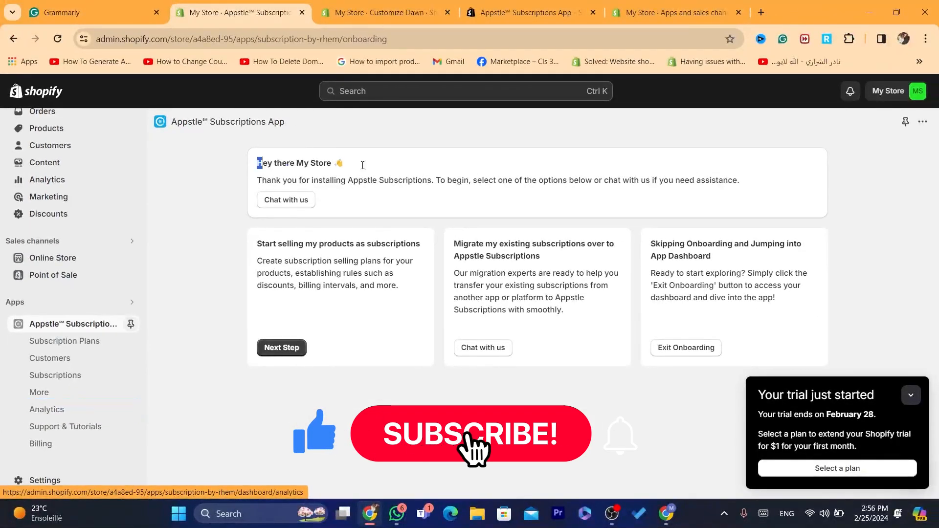
{"action": "left_click_drag", "start_coordinate": [258, 163], "coordinate": [580, 224]}
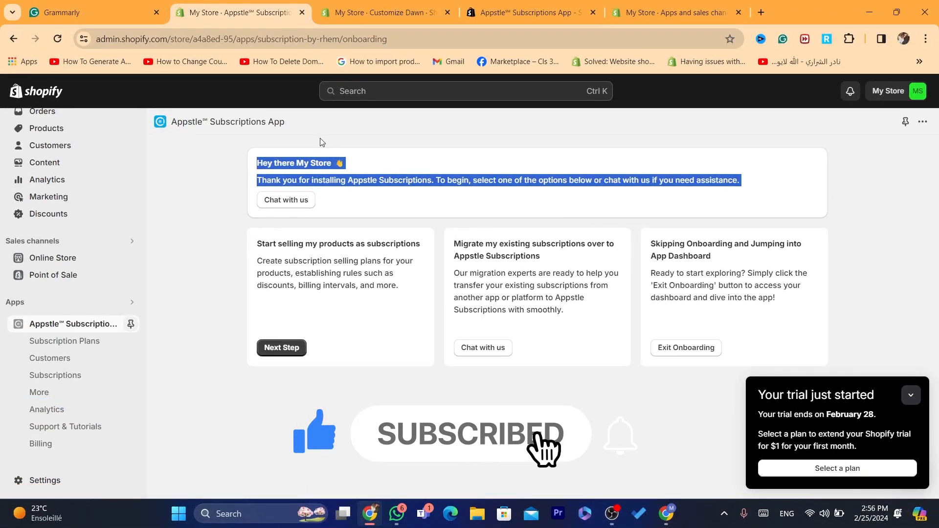